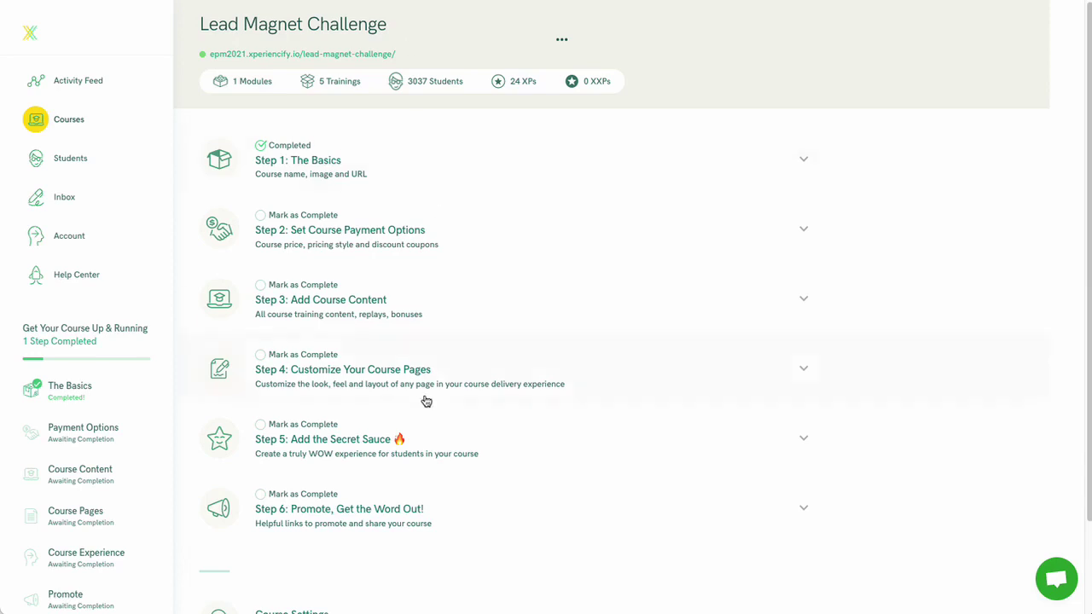
Open the Lead Magnet Challenge course from the list of all courses
click(55, 121)
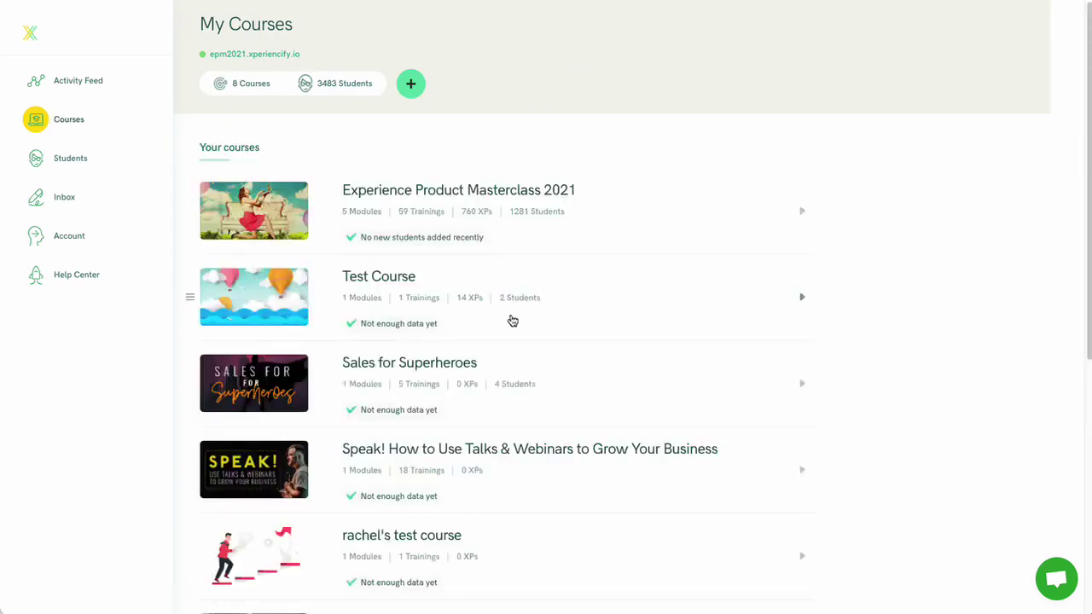
scroll(458, 365, down, 4)
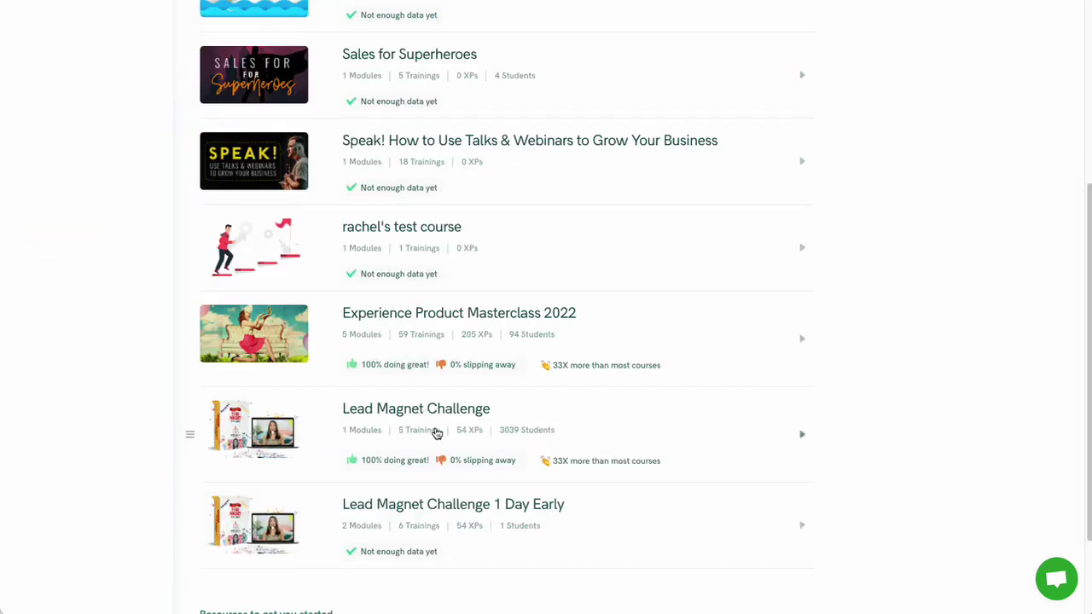
click(430, 409)
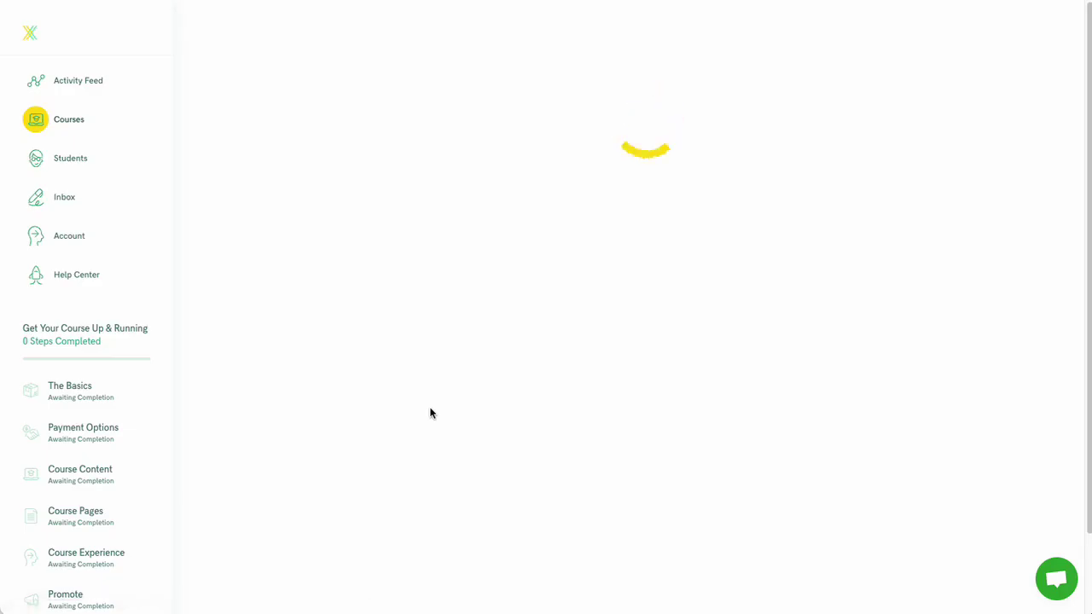
triple_click(293, 24)
click(390, 30)
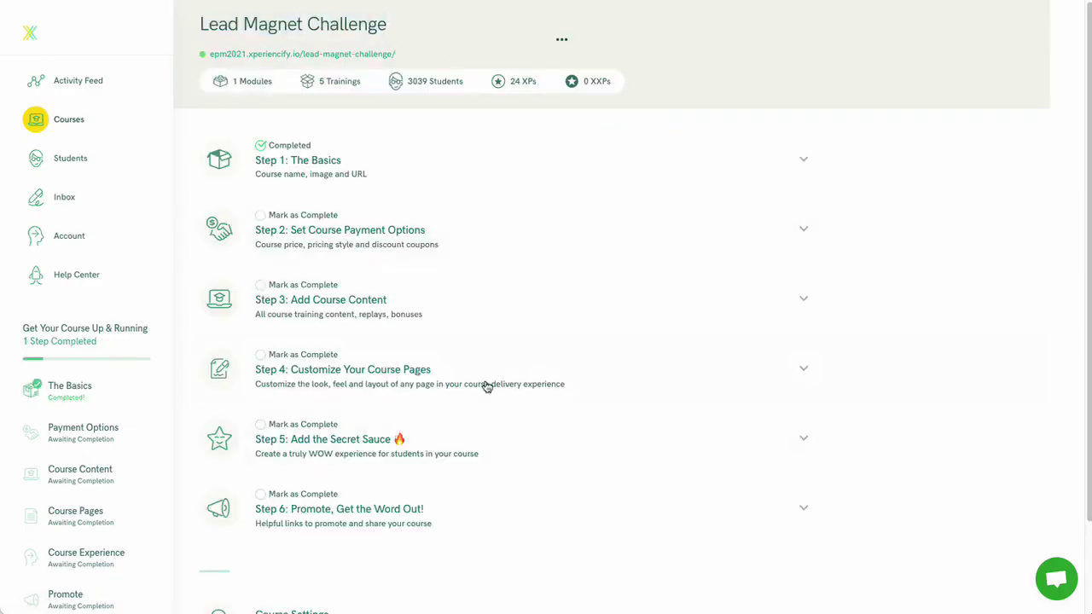
Open the page customizer from the course's Step 4 and load the All Trainings core page for editing
click(435, 369)
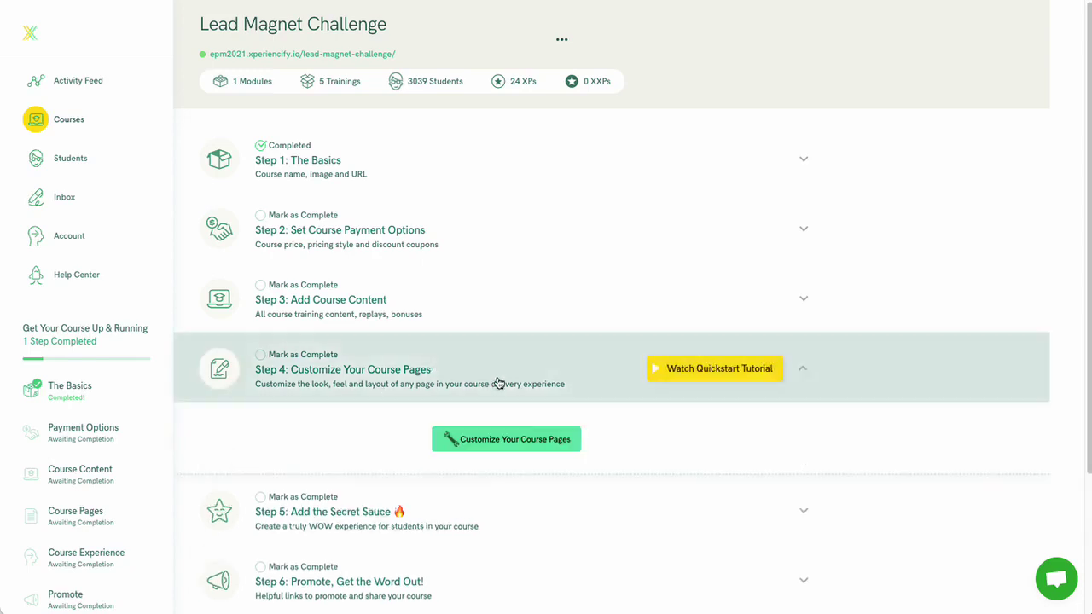
click(529, 446)
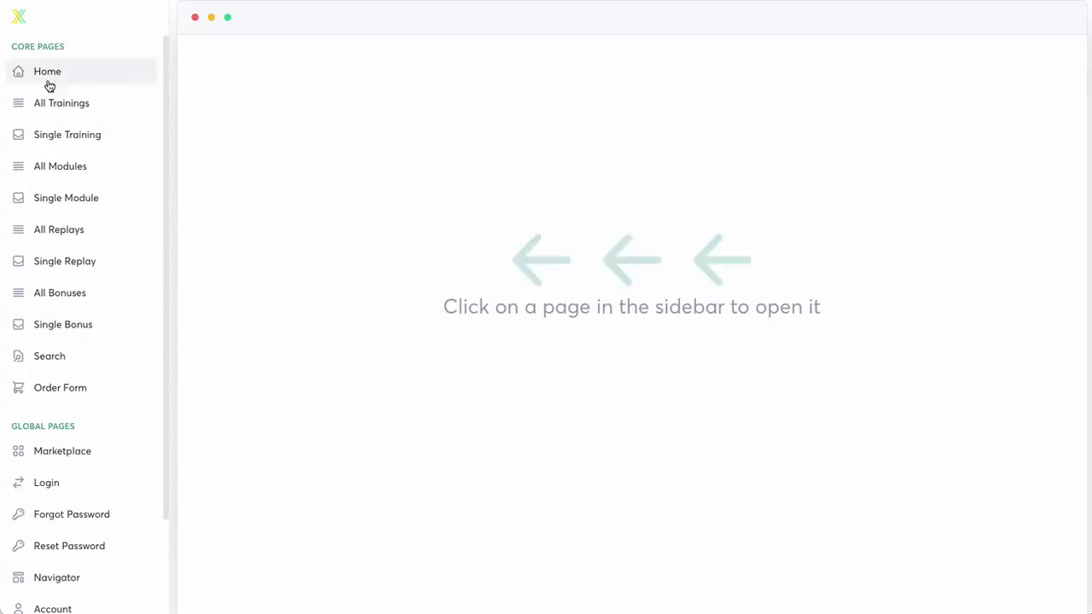
scroll(86, 511, down, 3)
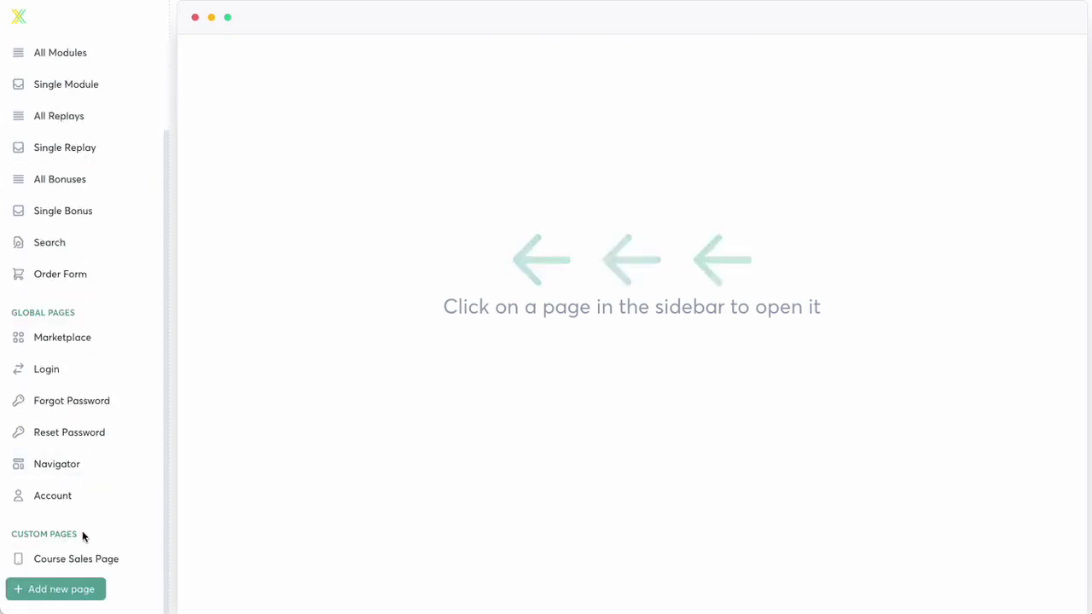
scroll(72, 204, up, 3)
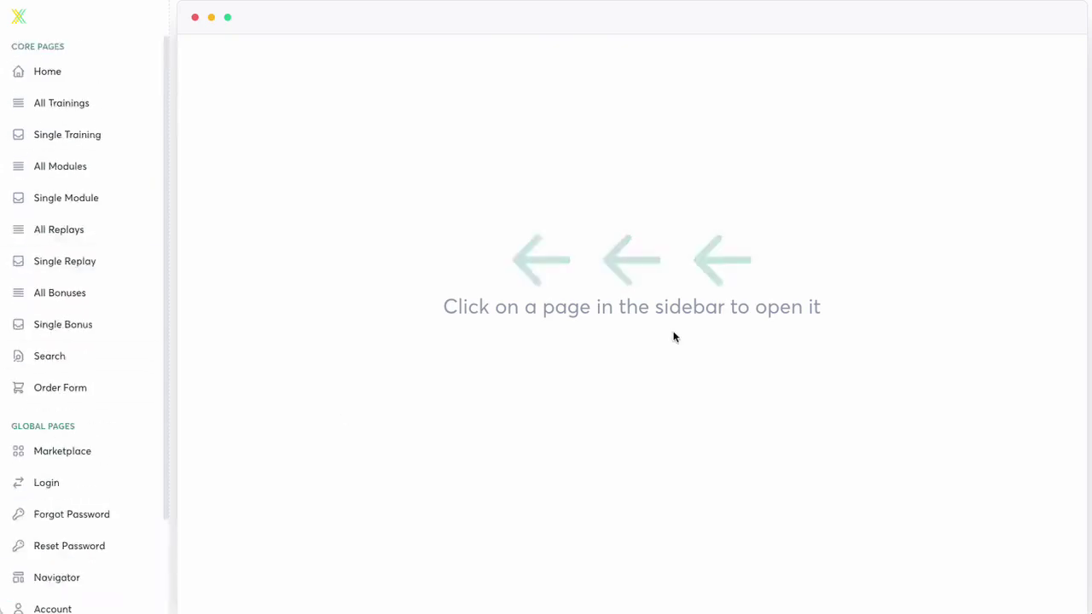
drag(442, 305, 832, 311)
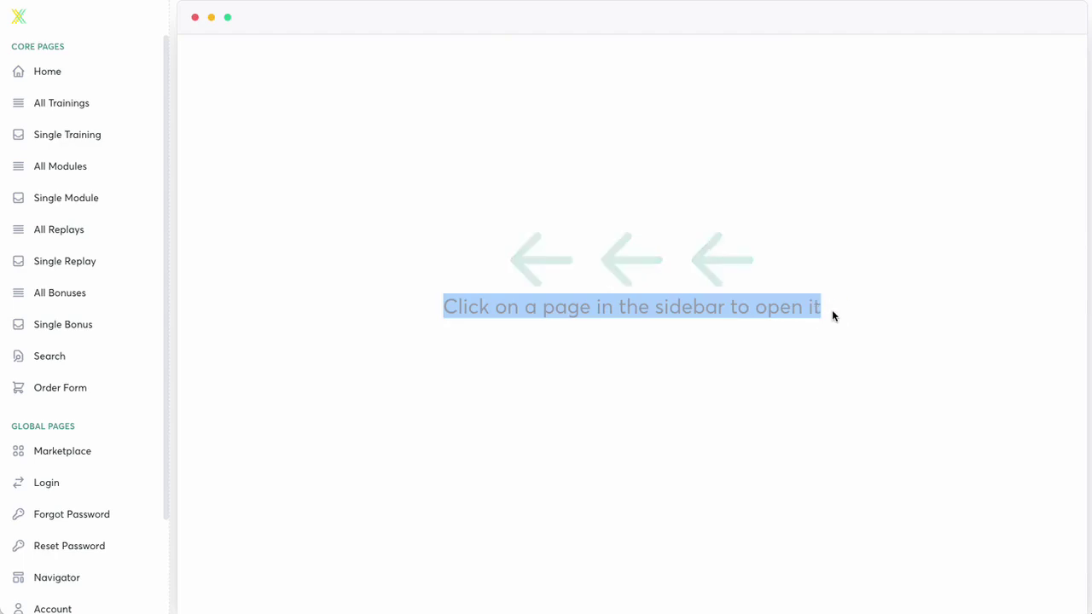
click(698, 310)
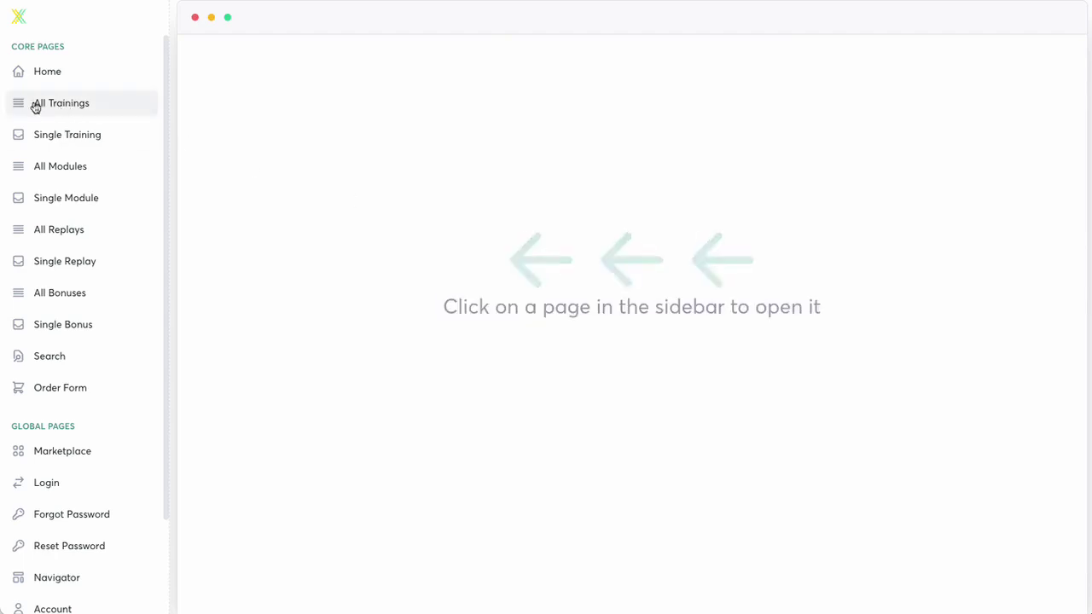
click(78, 104)
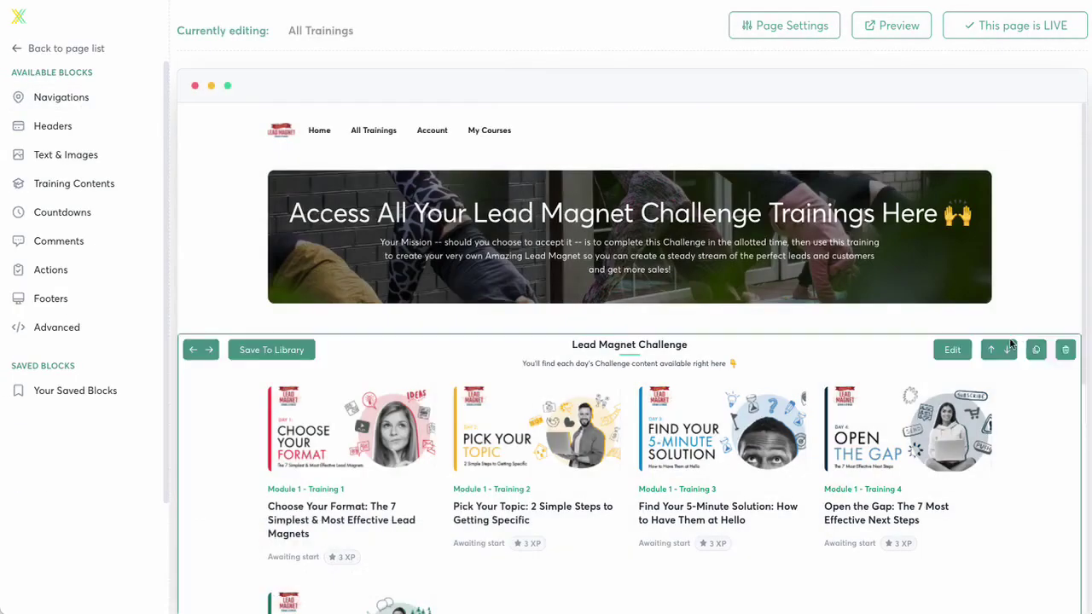
Examine the All Trainings page's blocks, from the navigation and header banner through the training list to the next-step section and footer
scroll(1010, 344, down, 5)
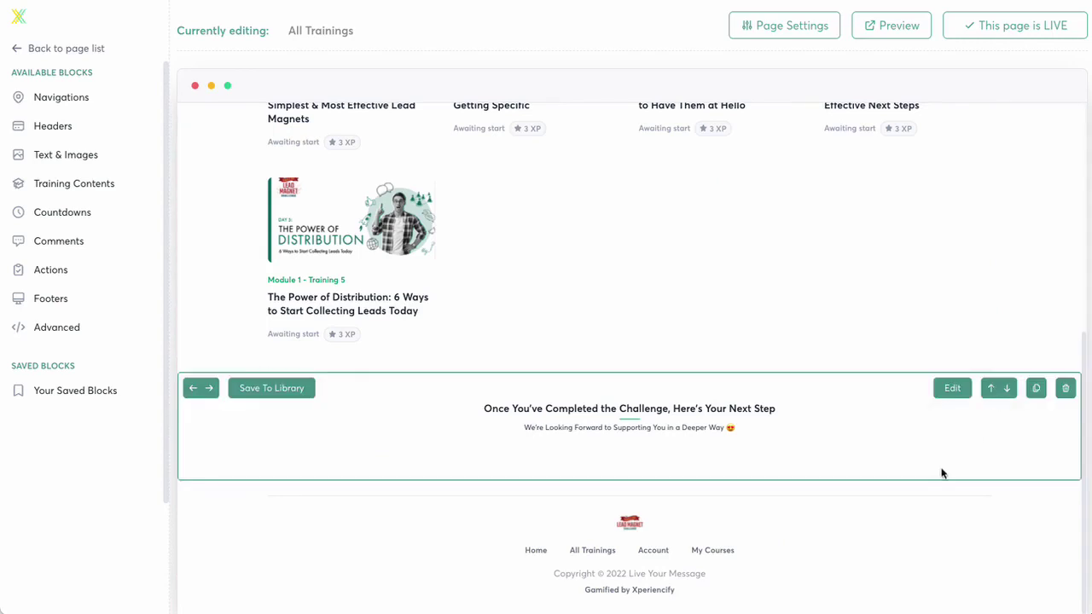
scroll(942, 472, up, 5)
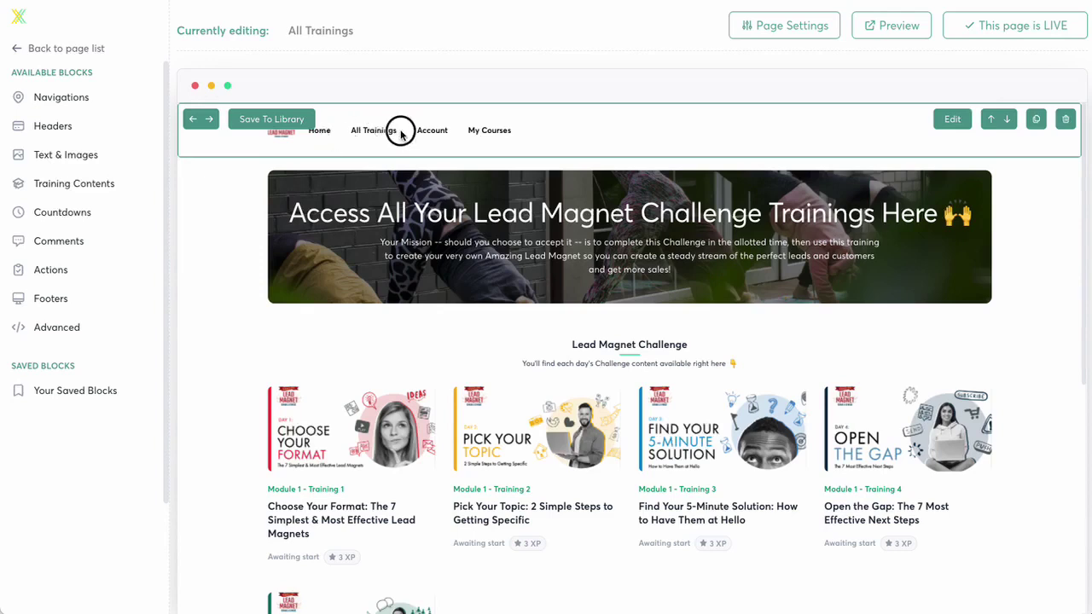
scroll(571, 427, down, 3)
scroll(494, 410, up, 1)
scroll(493, 410, up, 1)
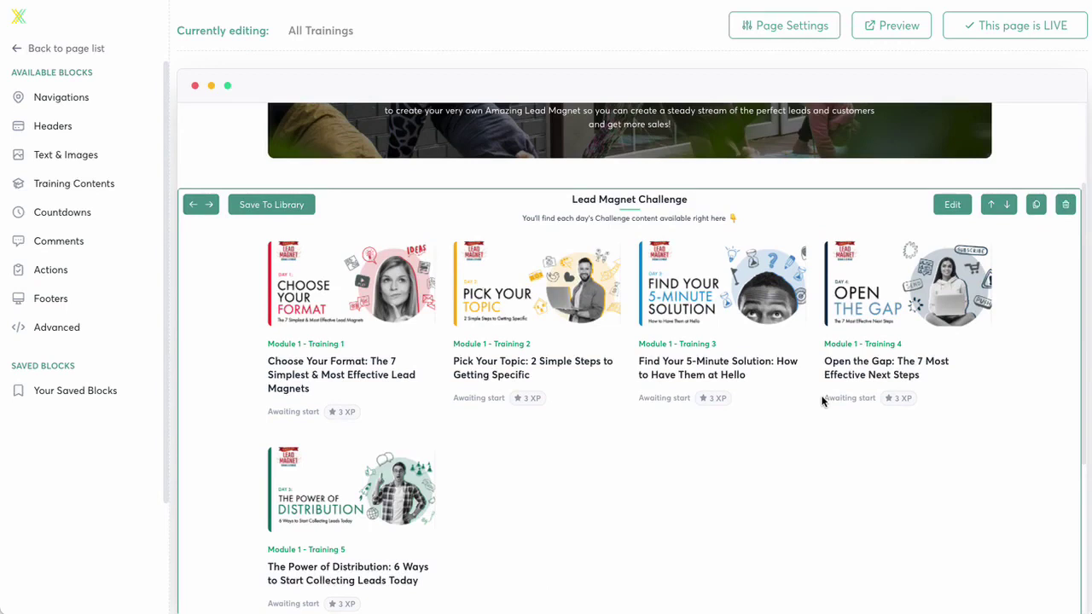
scroll(810, 433, up, 3)
scroll(809, 433, down, 3)
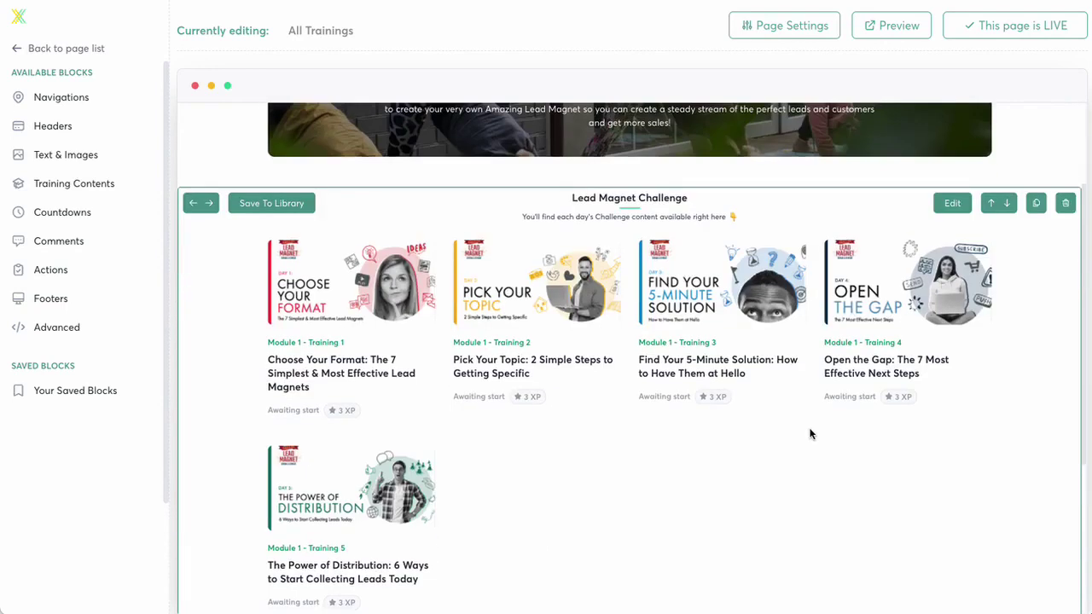
scroll(809, 433, up, 3)
scroll(539, 240, up, 1)
scroll(539, 239, up, 1)
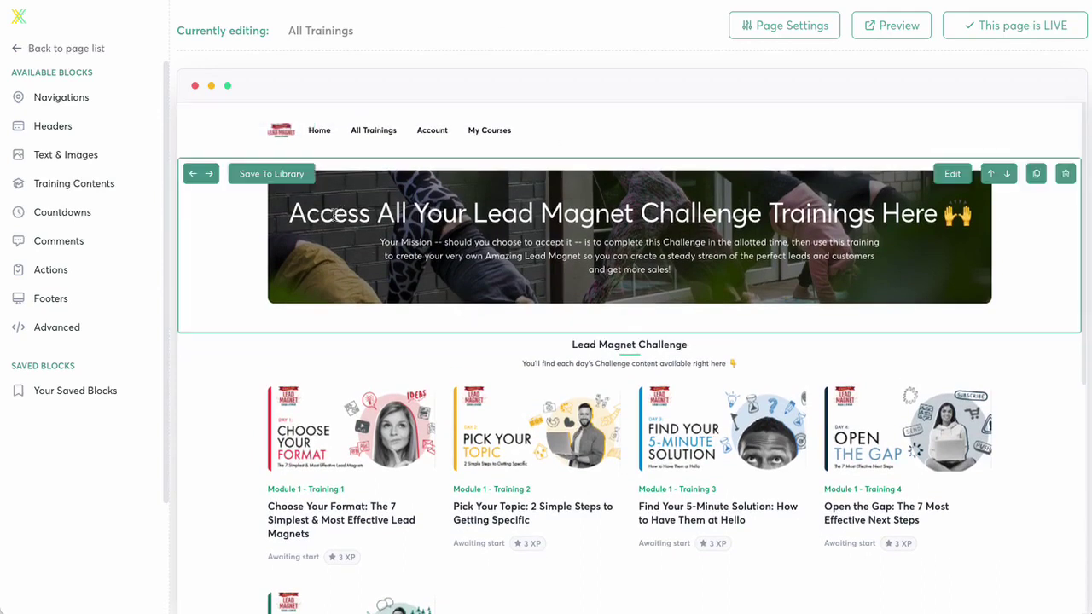
drag(291, 213, 539, 230)
scroll(588, 451, down, 3)
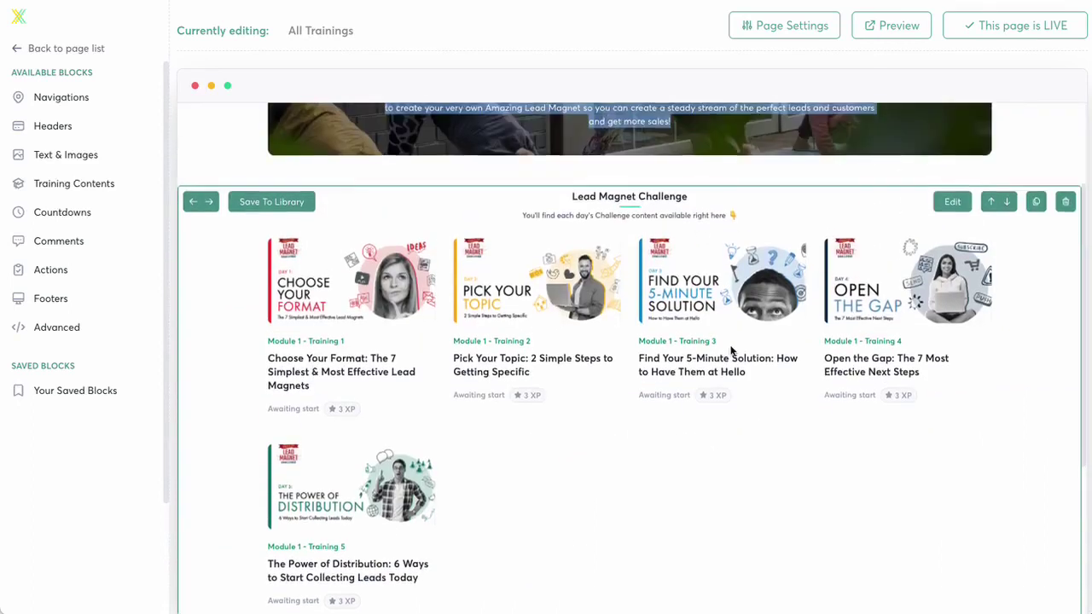
scroll(384, 422, down, 1)
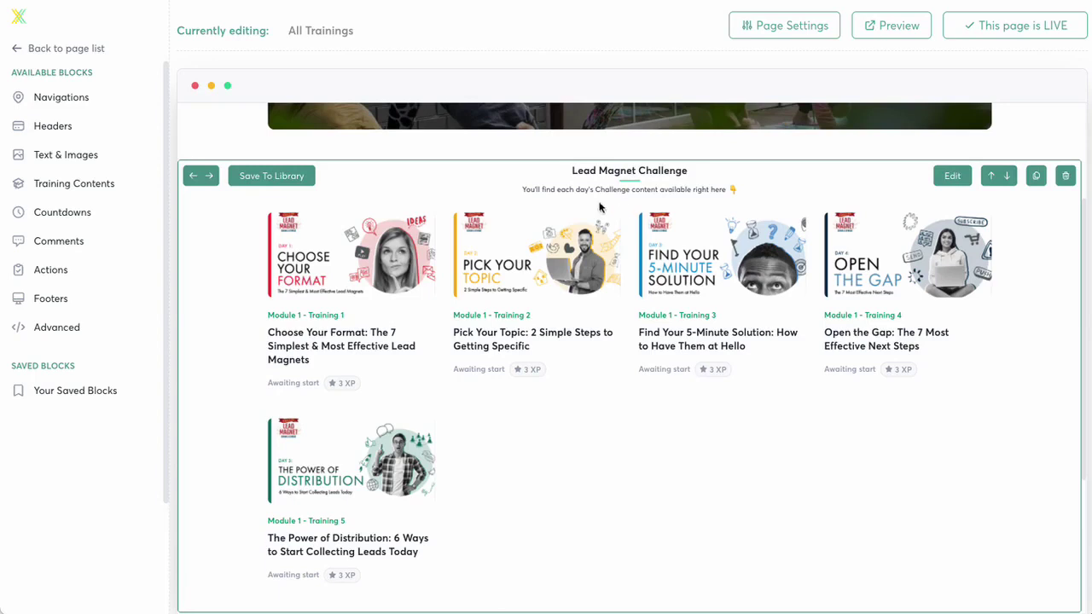
scroll(719, 404, up, 1)
scroll(719, 405, up, 2)
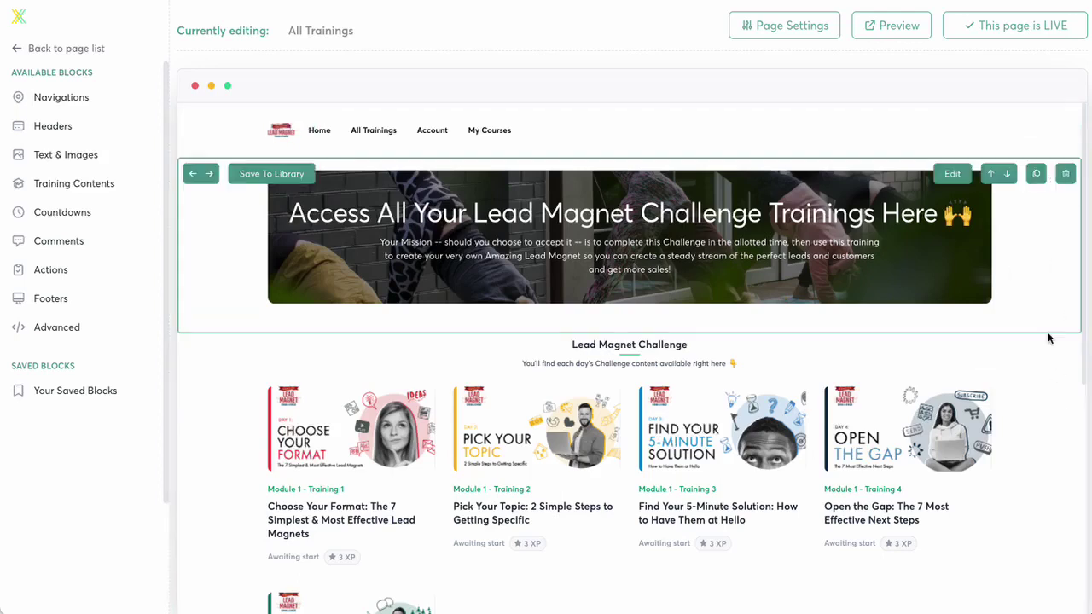
scroll(1036, 460, down, 3)
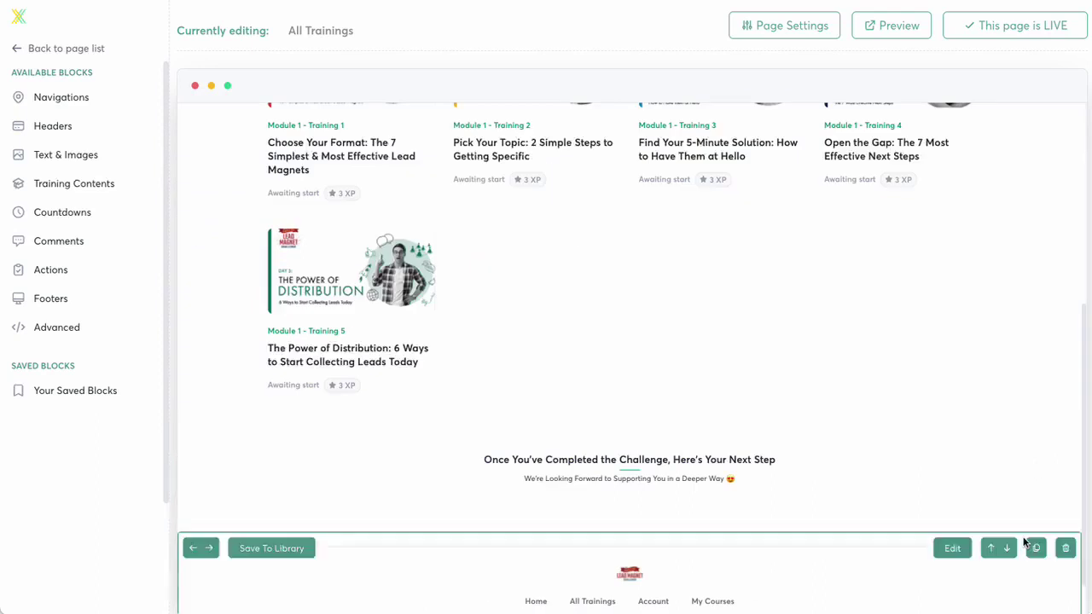
scroll(1019, 478, up, 3)
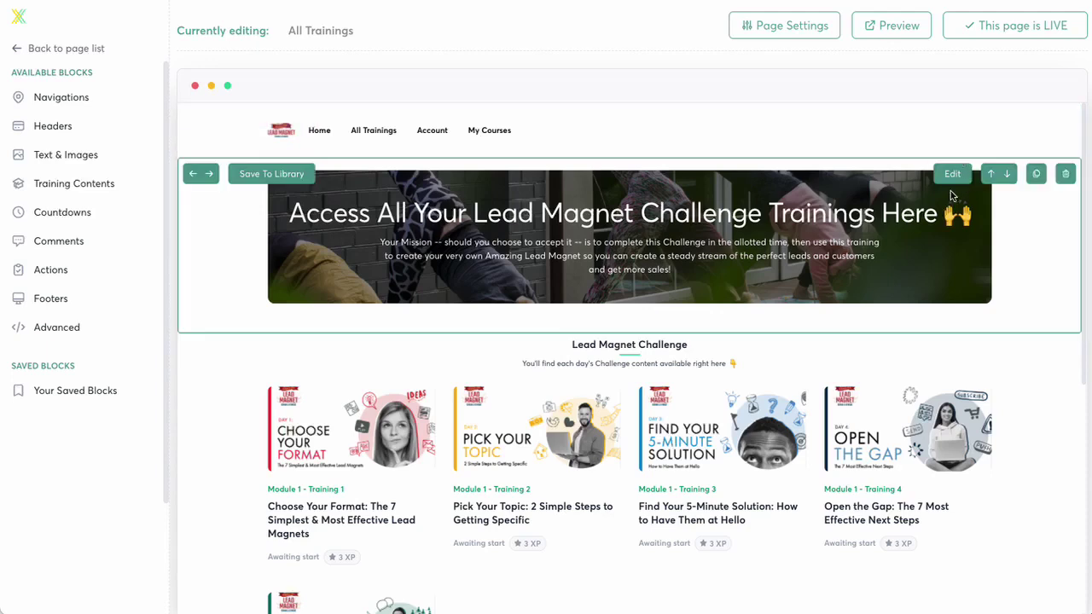
Review the search, logo and link settings of the page's navigation block, and close its settings
click(951, 115)
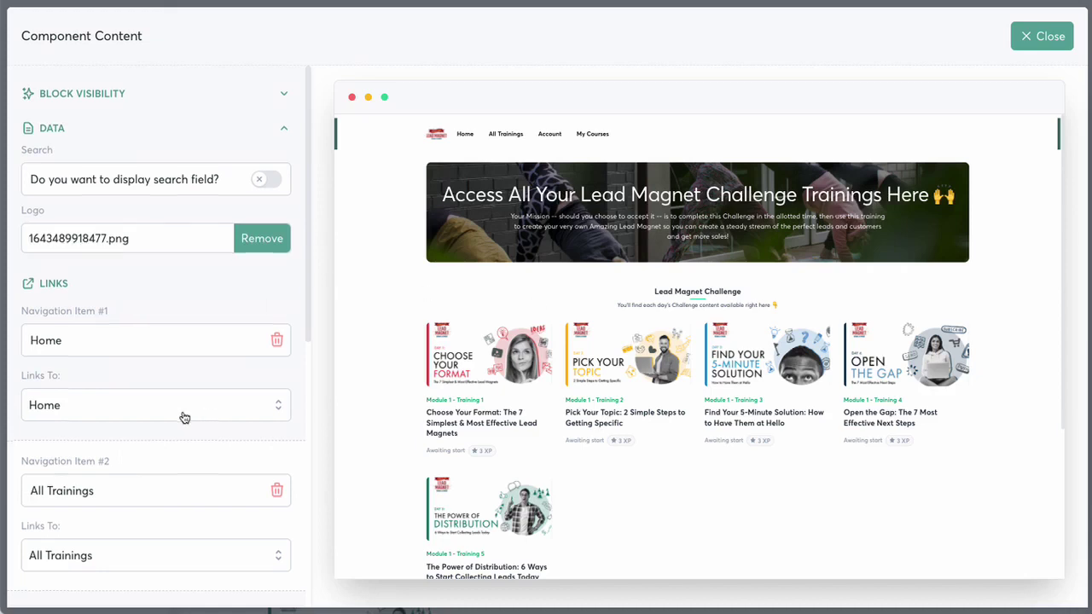
scroll(183, 418, down, 3)
scroll(182, 422, down, 2)
scroll(176, 444, up, 8)
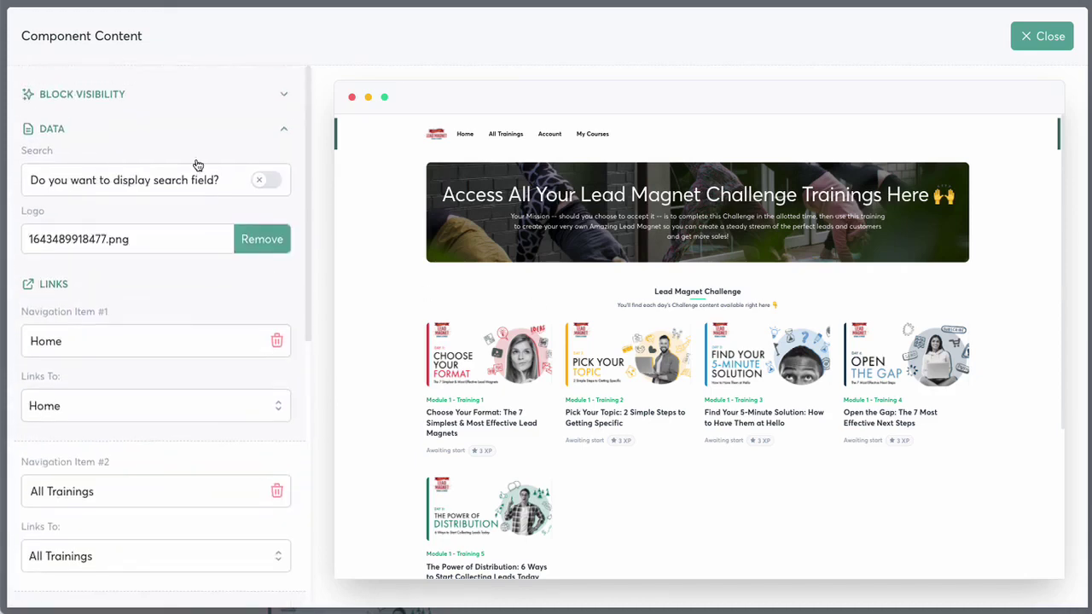
scroll(190, 346, down, 1)
scroll(122, 381, down, 2)
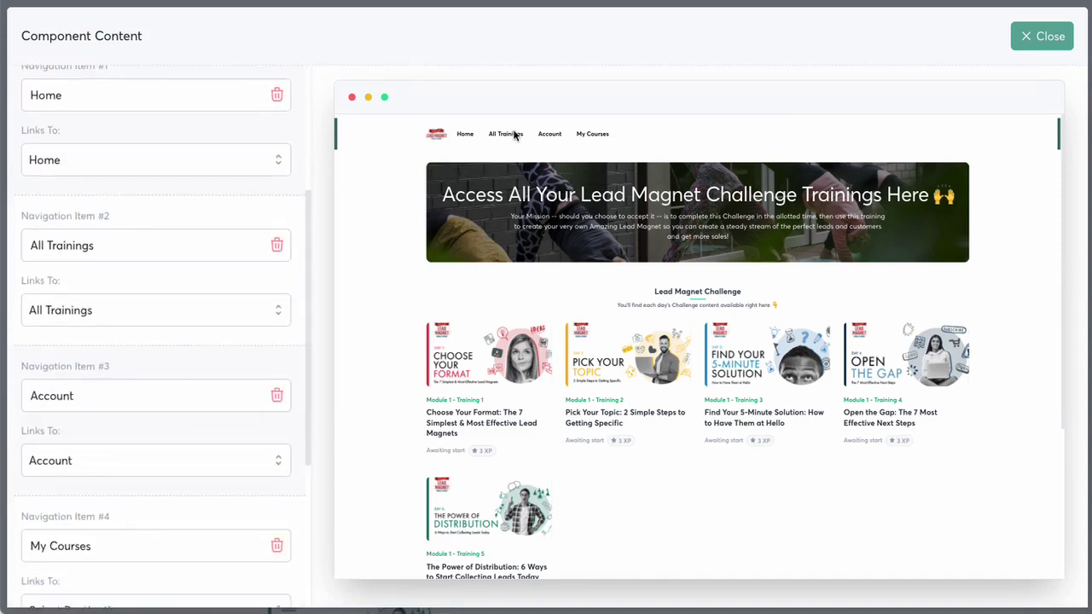
scroll(128, 341, down, 1)
scroll(102, 379, up, 3)
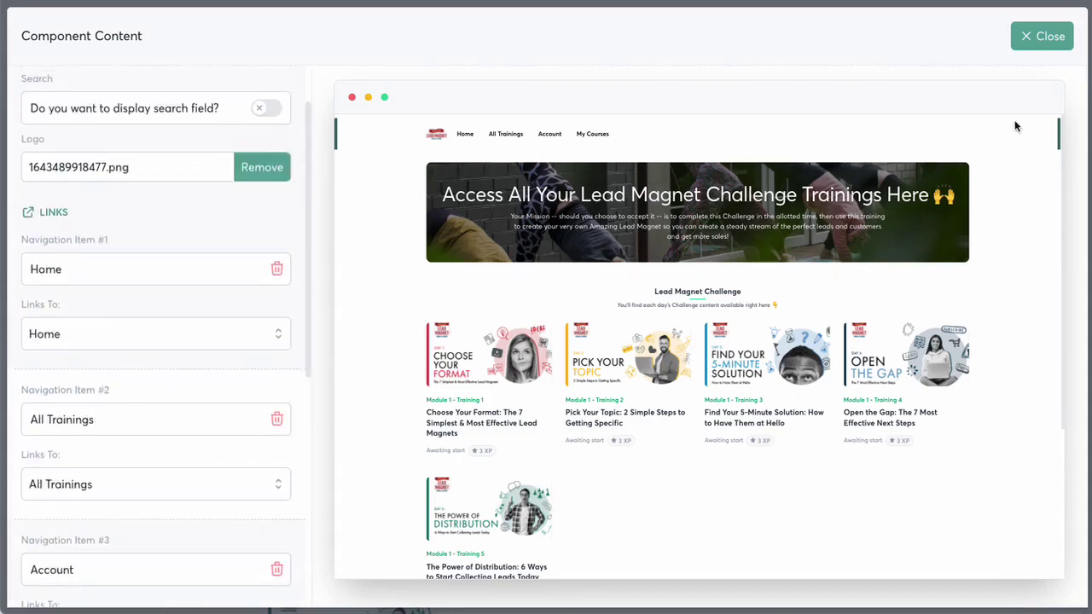
click(1045, 36)
Open the header banner block for editing and review its Text 2 title and Text 3 description
scroll(643, 396, down, 2)
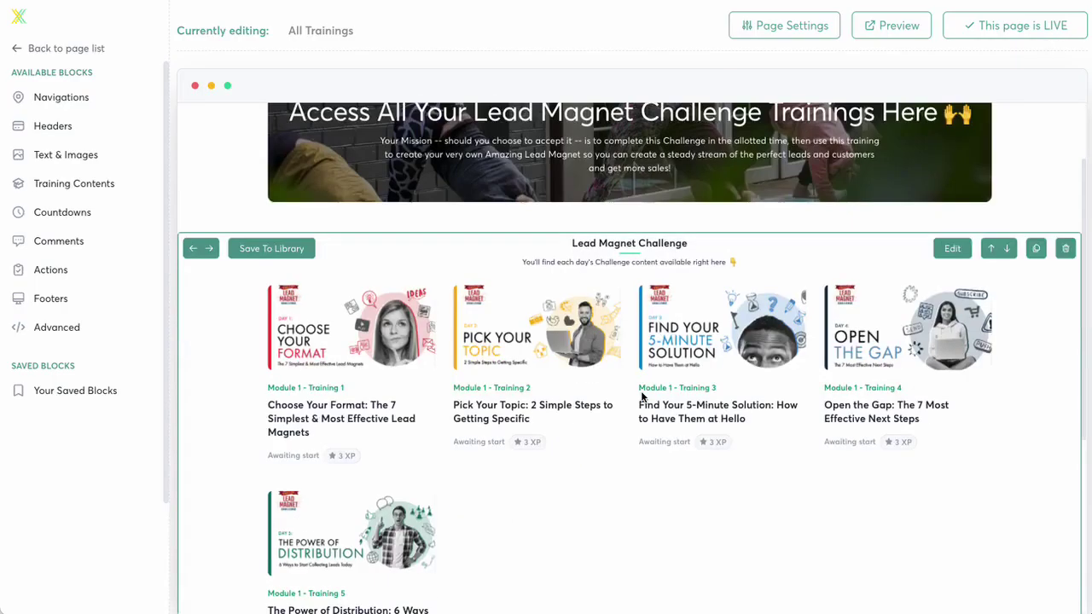
scroll(643, 396, up, 2)
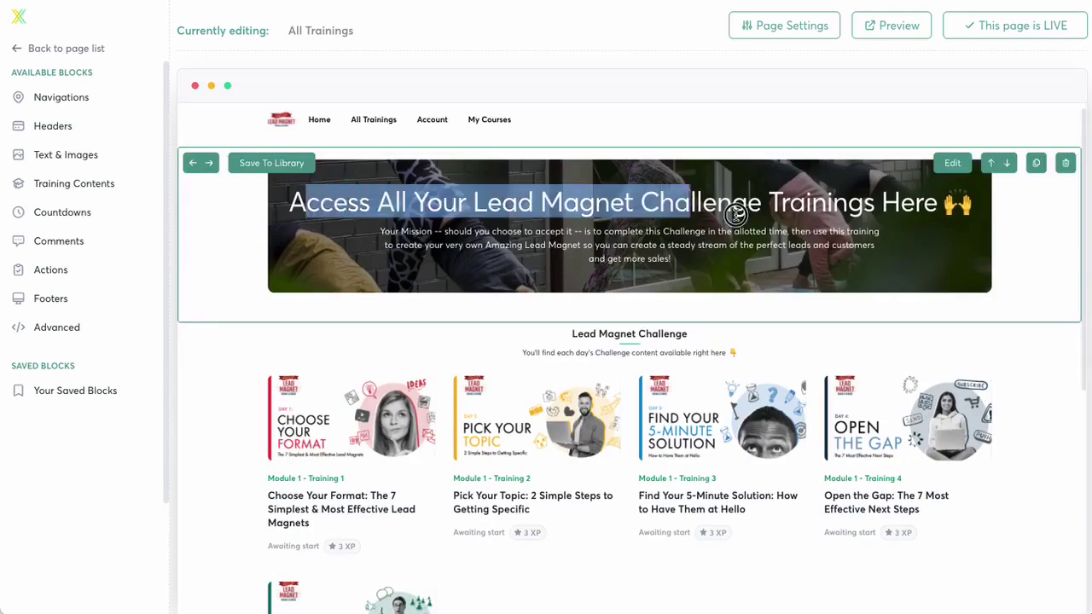
click(953, 164)
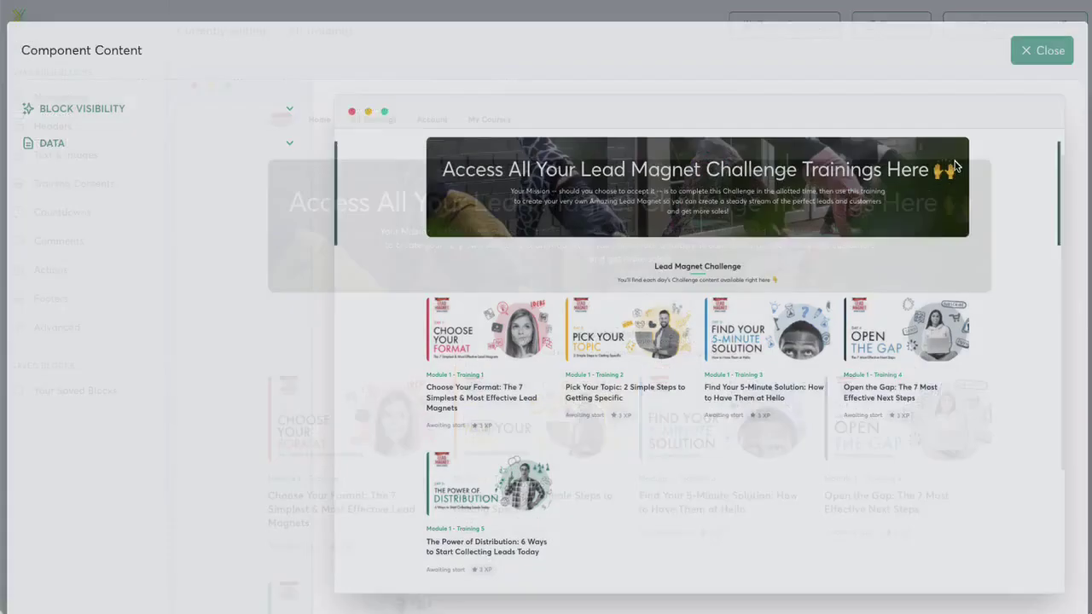
drag(165, 270, 12, 214)
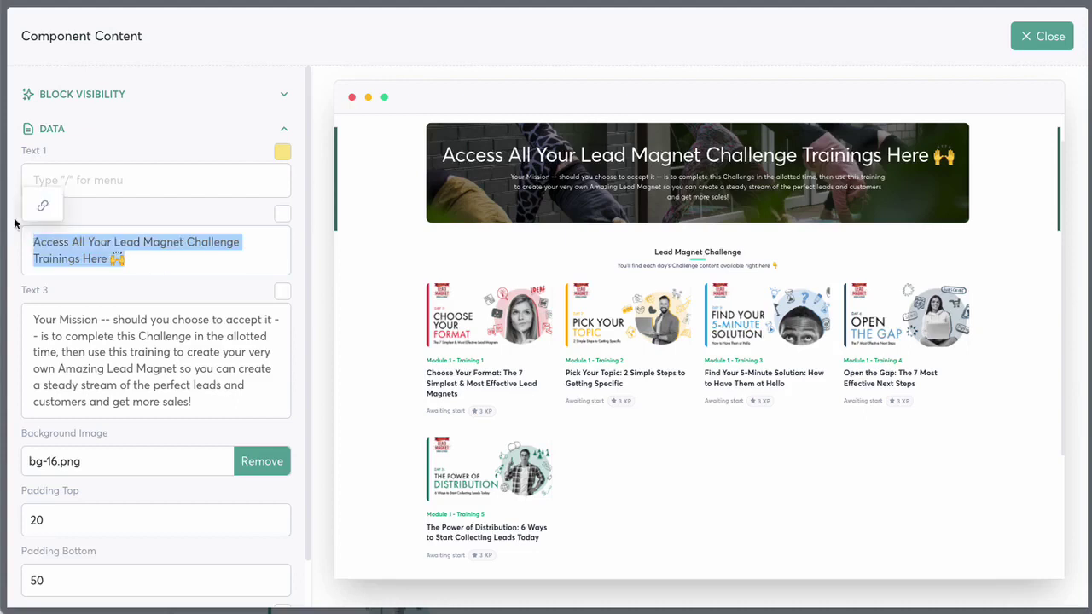
drag(508, 153, 811, 155)
drag(276, 256, 9, 239)
drag(197, 394, 59, 316)
click(59, 316)
click(225, 405)
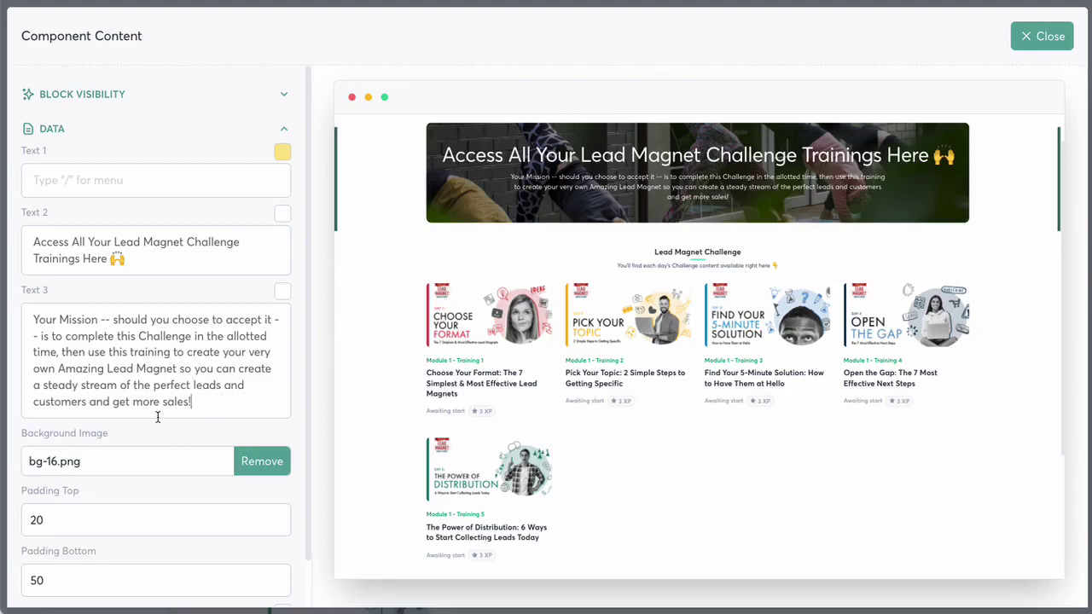
Try "Welcome to the Challenge" as the header banner's Text 1, and clear that text again
click(171, 190)
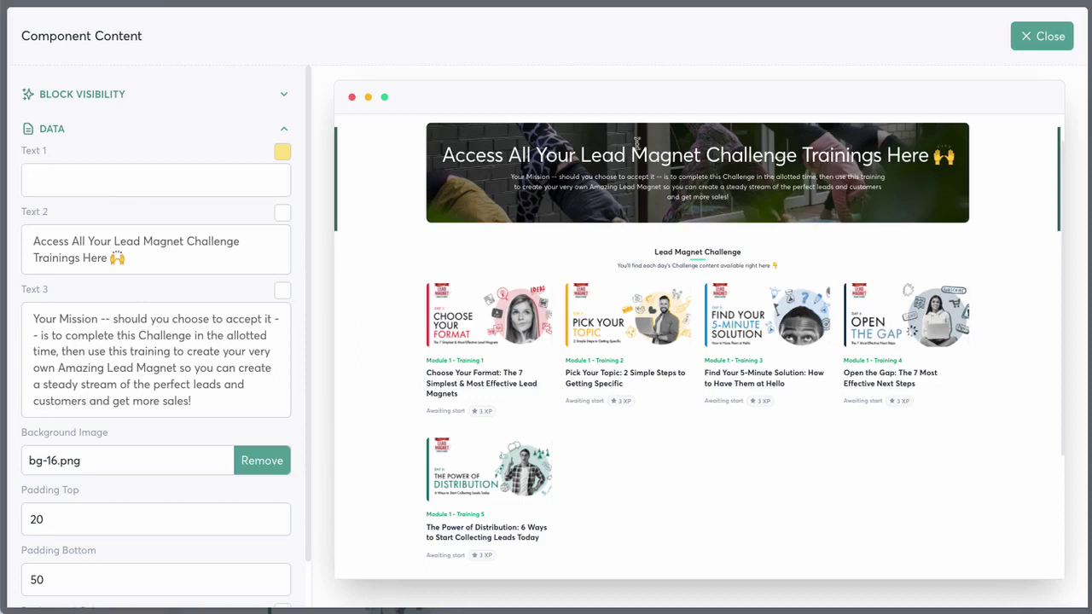
click(654, 144)
click(153, 182)
text(Welcom)
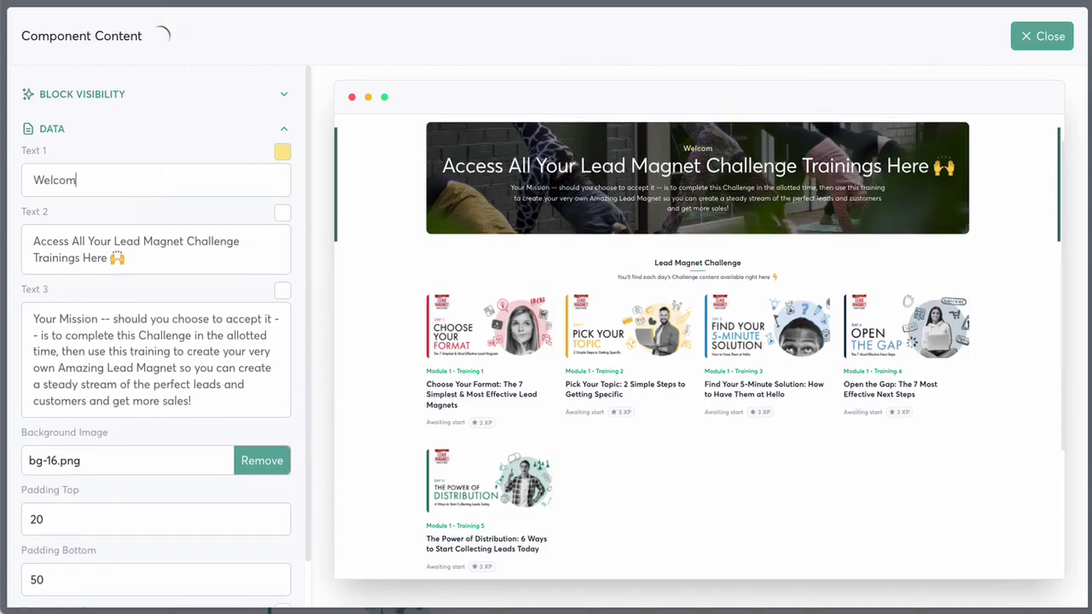
text(e to the Challenge)
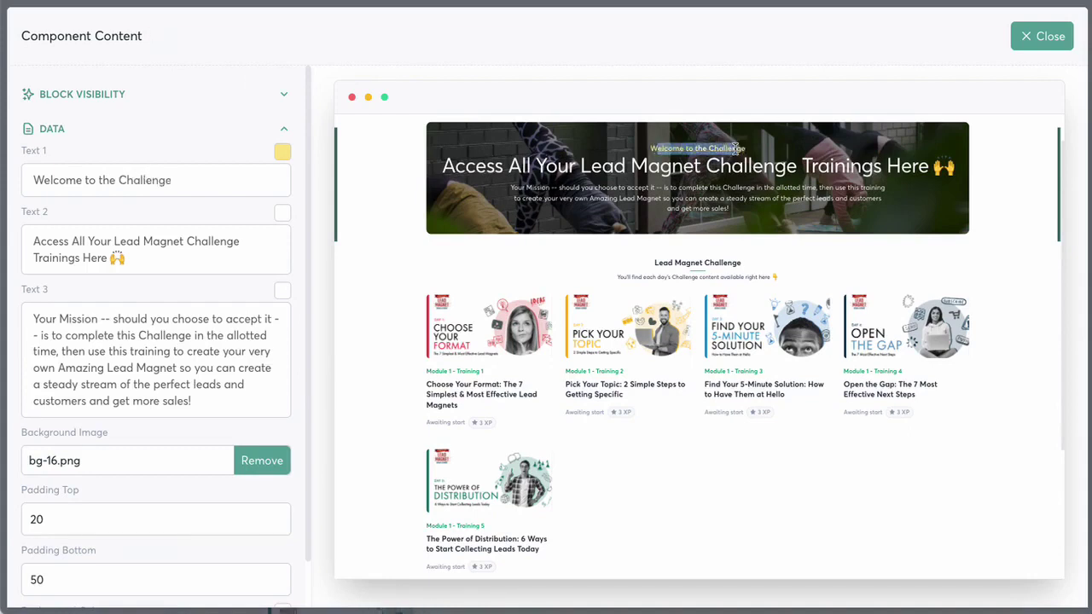
triple_click(171, 191)
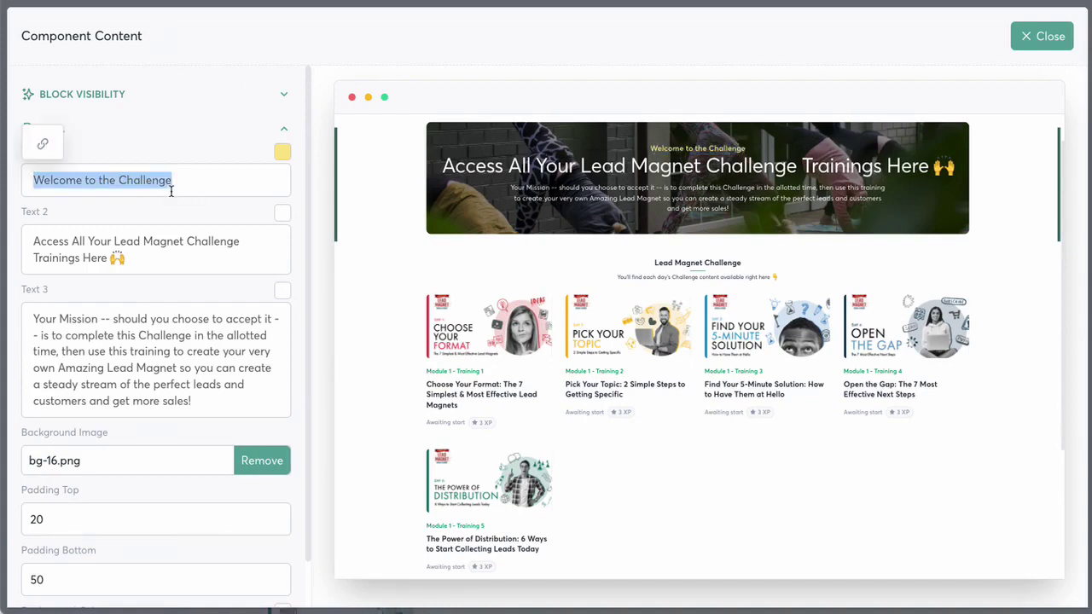
key(BackSpace)
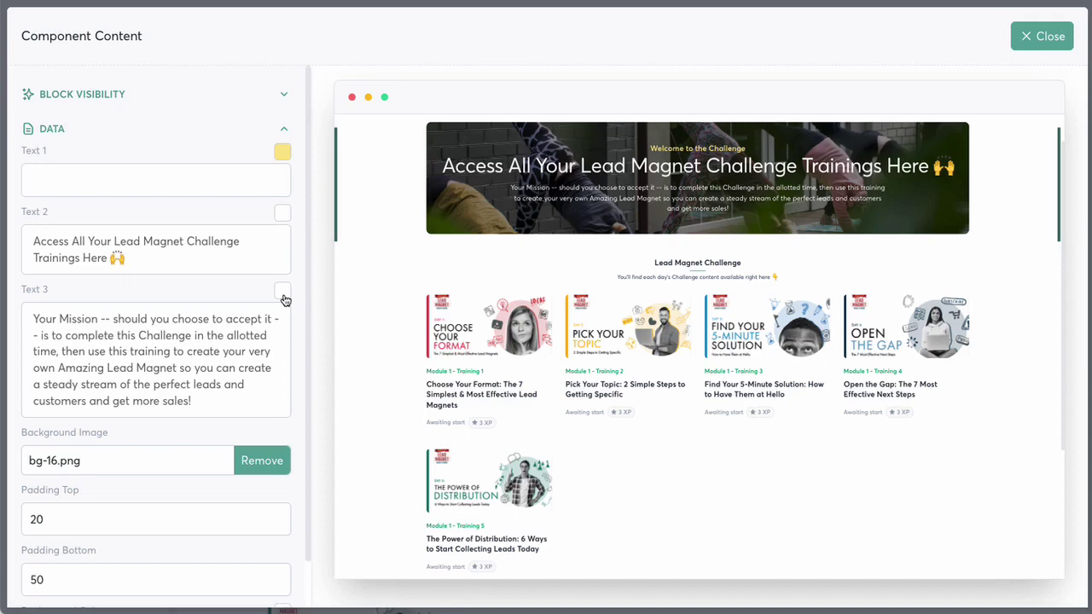
Review the header banner's text, background image, padding and background color settings, and close its settings
scroll(285, 300, down, 1)
mouse_move(80, 382)
mouse_down()
mouse_move(110, 377)
mouse_move(69, 385)
mouse_up()
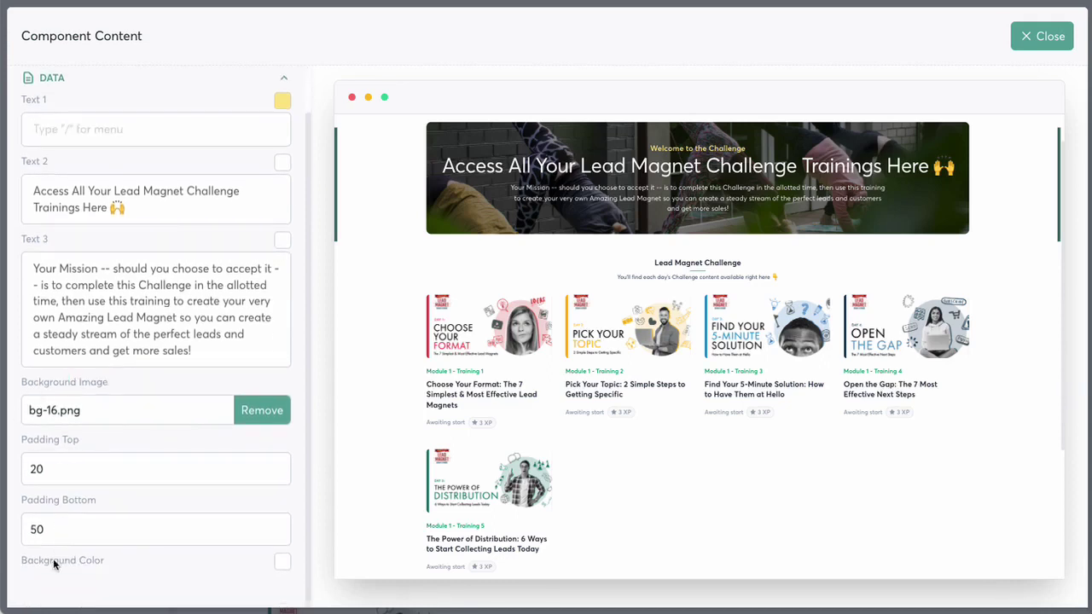
scroll(224, 453, up, 1)
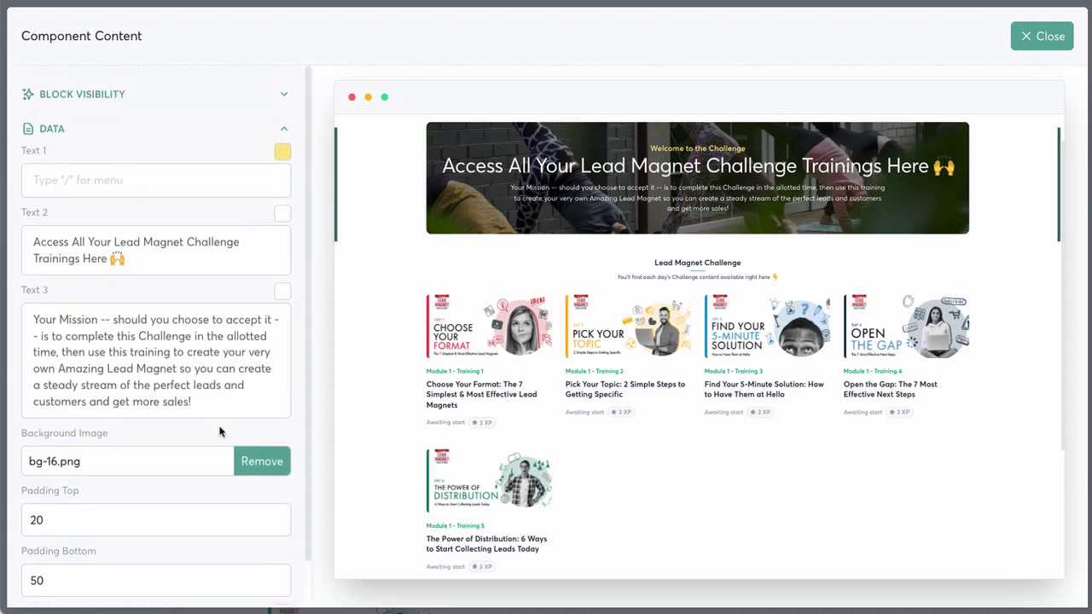
scroll(762, 275, up, 1)
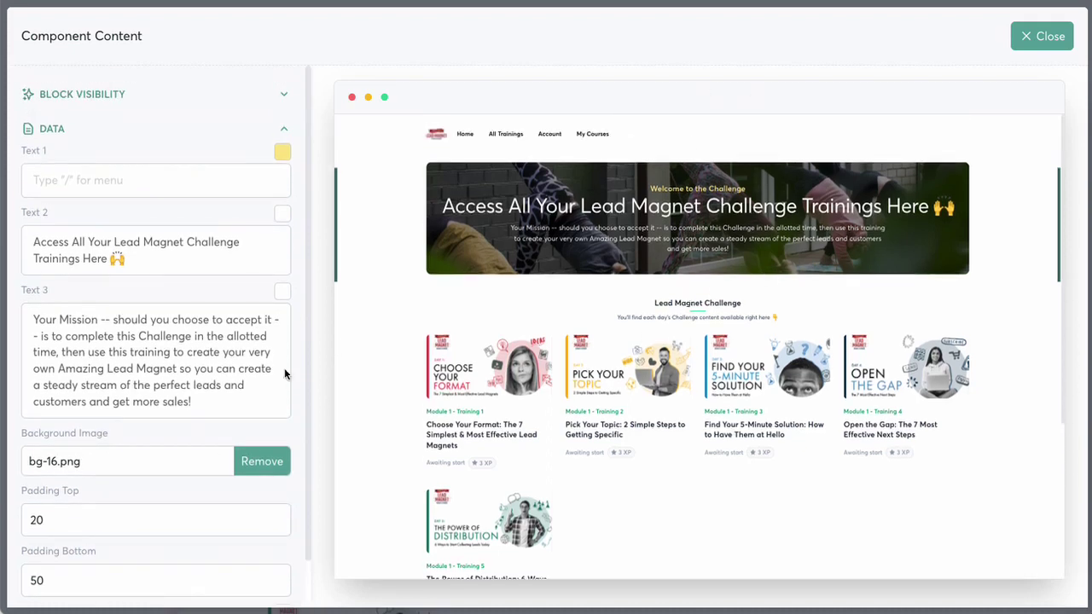
scroll(223, 370, down, 1)
click(1033, 36)
Open the training list block below the header banner for editing and review its Content To Show In This Box setting
scroll(909, 271, down, 3)
scroll(906, 345, down, 1)
scroll(906, 345, down, 1)
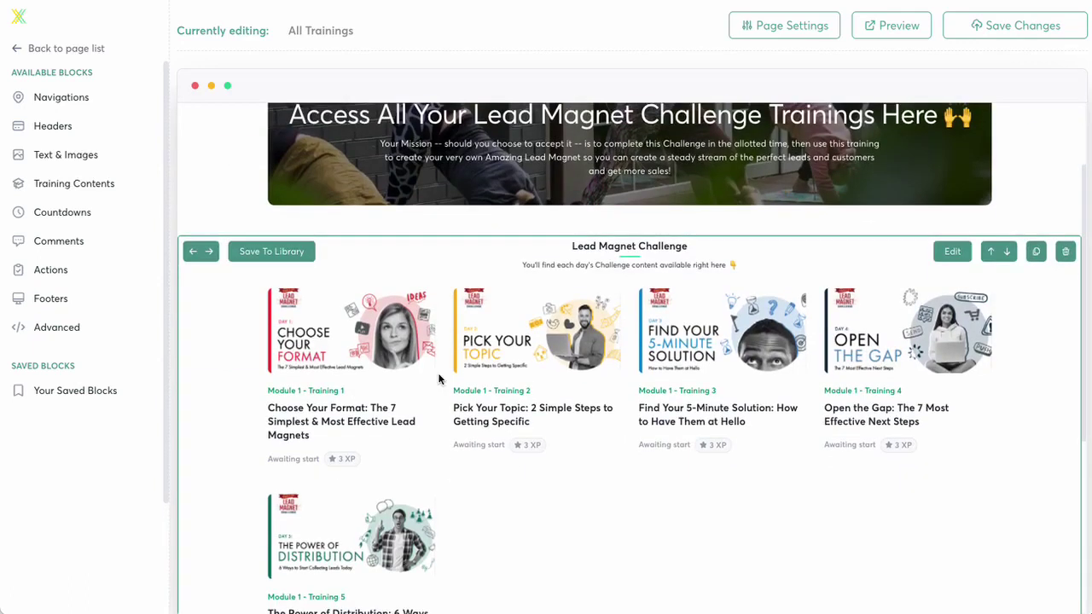
scroll(638, 373, down, 1)
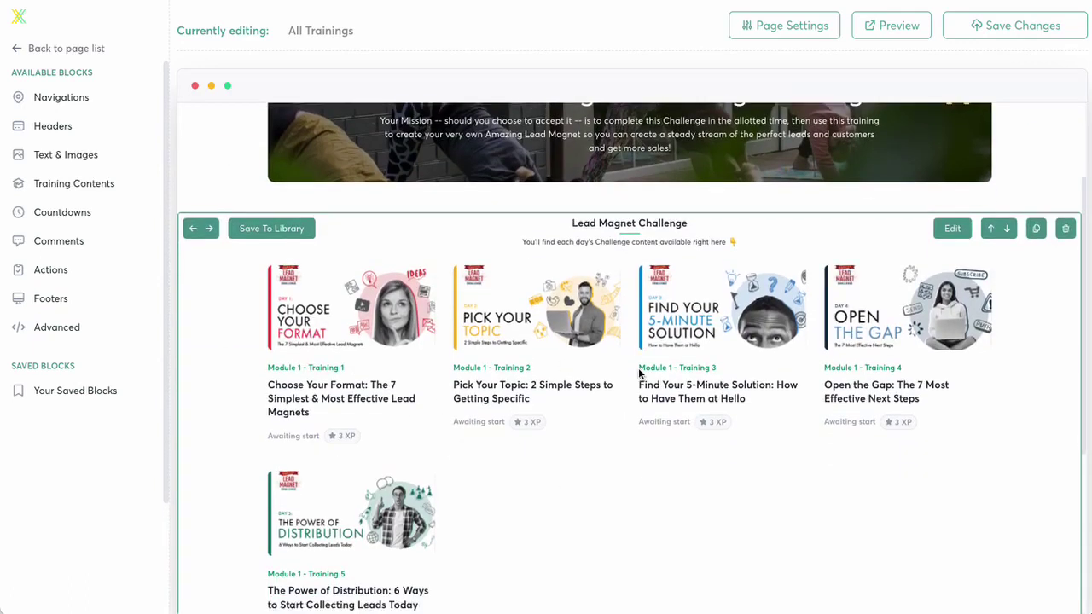
scroll(755, 381, down, 2)
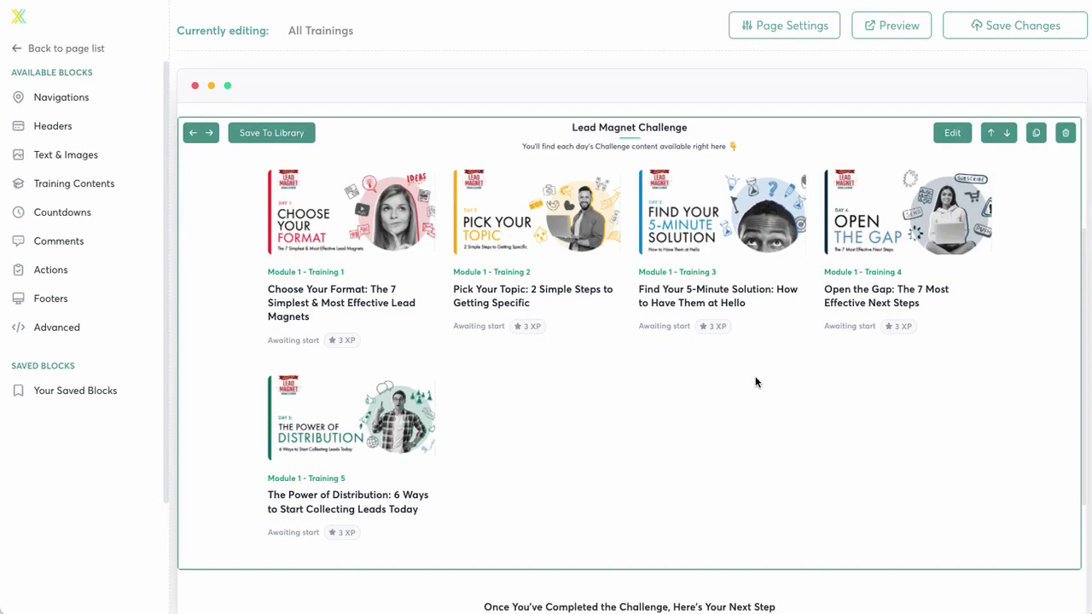
click(952, 134)
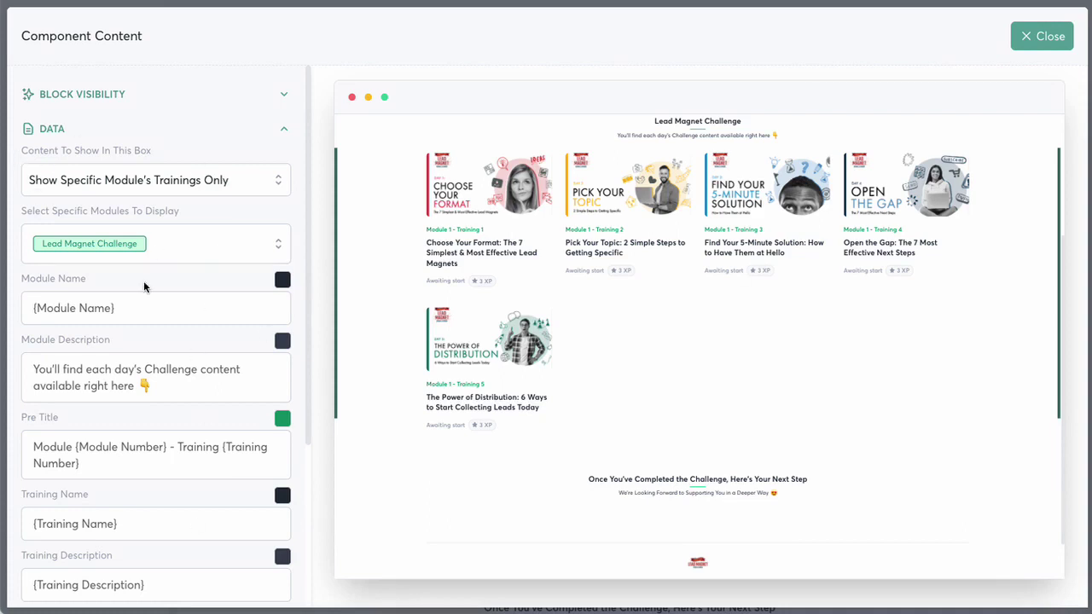
drag(21, 150, 163, 151)
click(163, 151)
scroll(668, 385, up, 2)
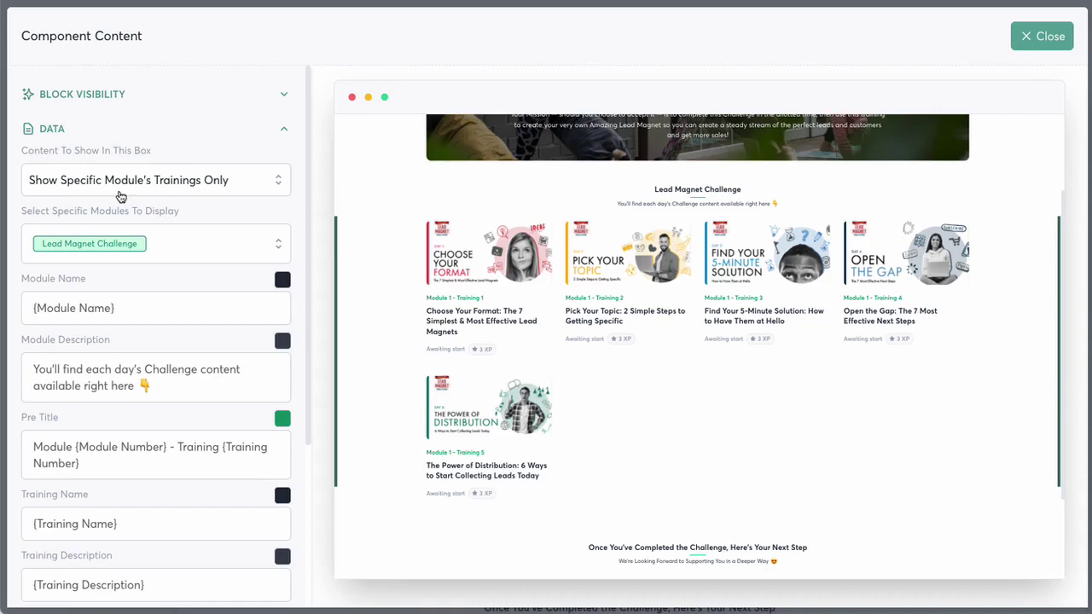
Set the training list block's displayed content to Show All Trainings, check it on the page, and close the block's settings
click(210, 182)
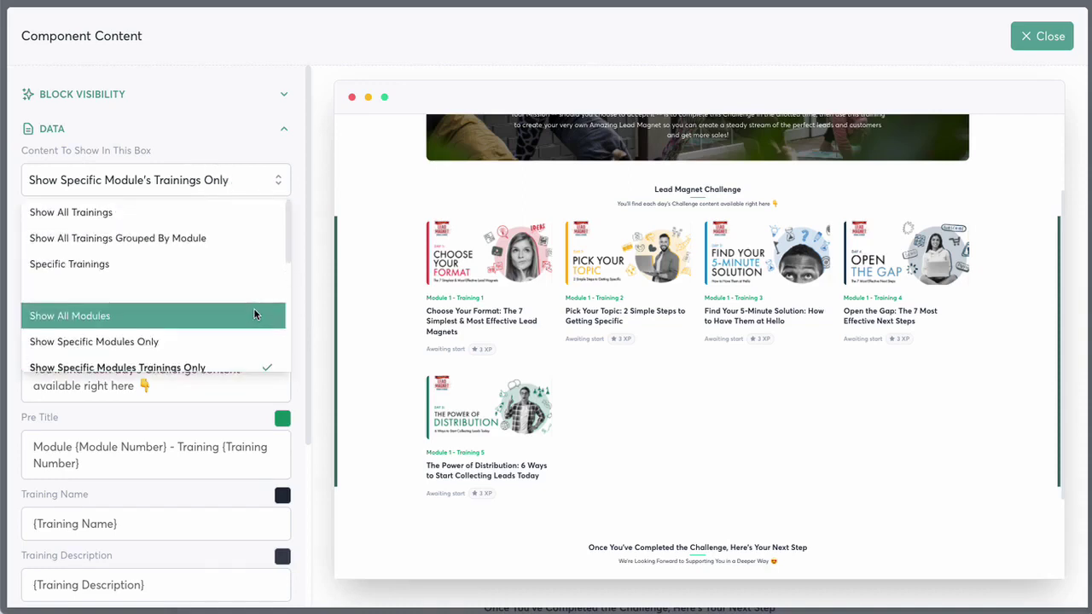
click(128, 211)
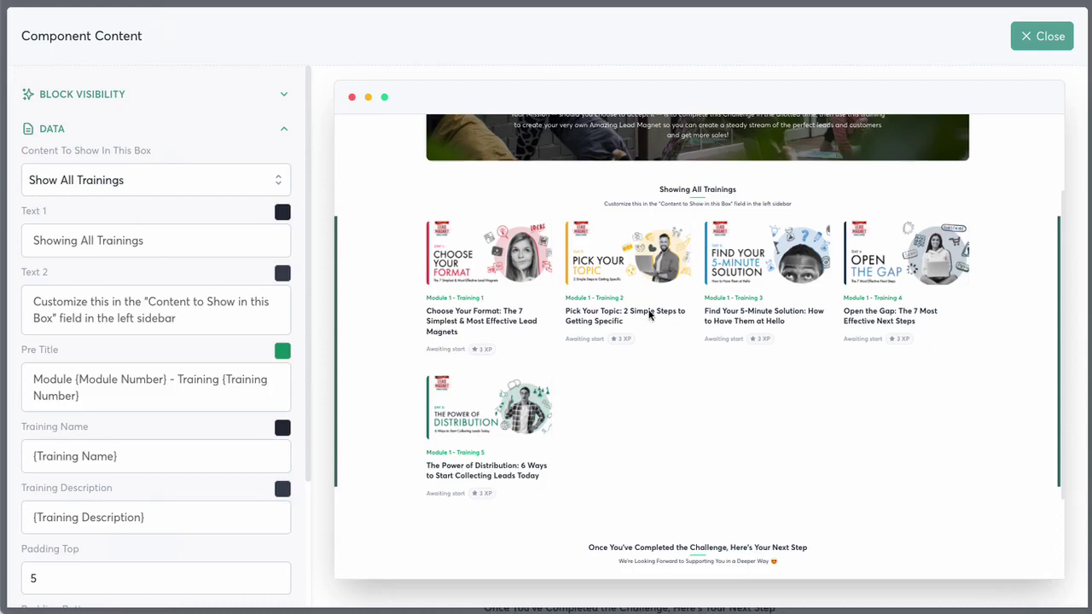
scroll(650, 314, up, 3)
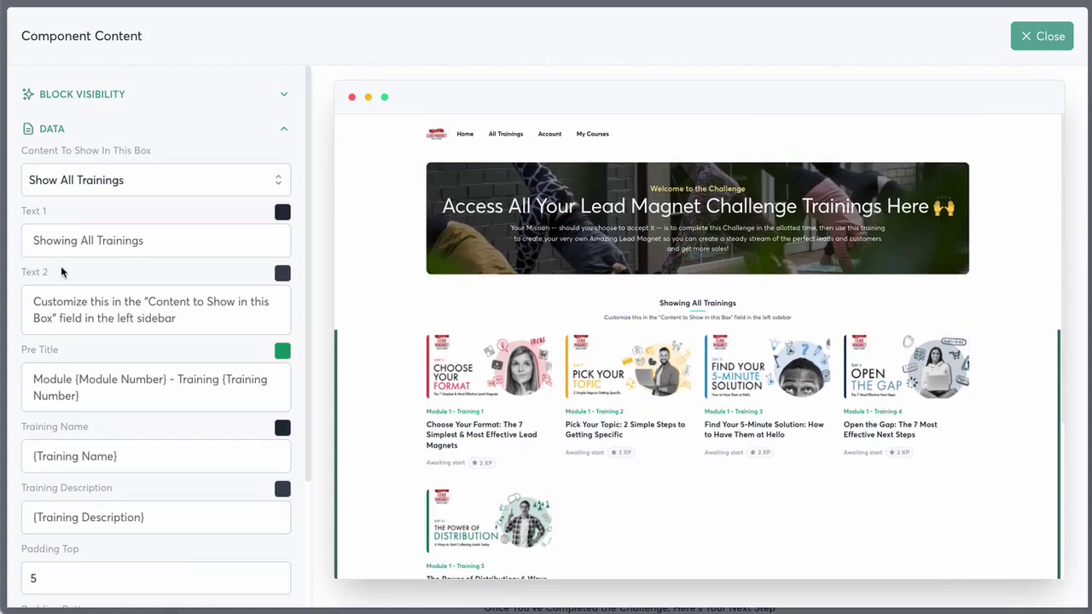
click(1041, 39)
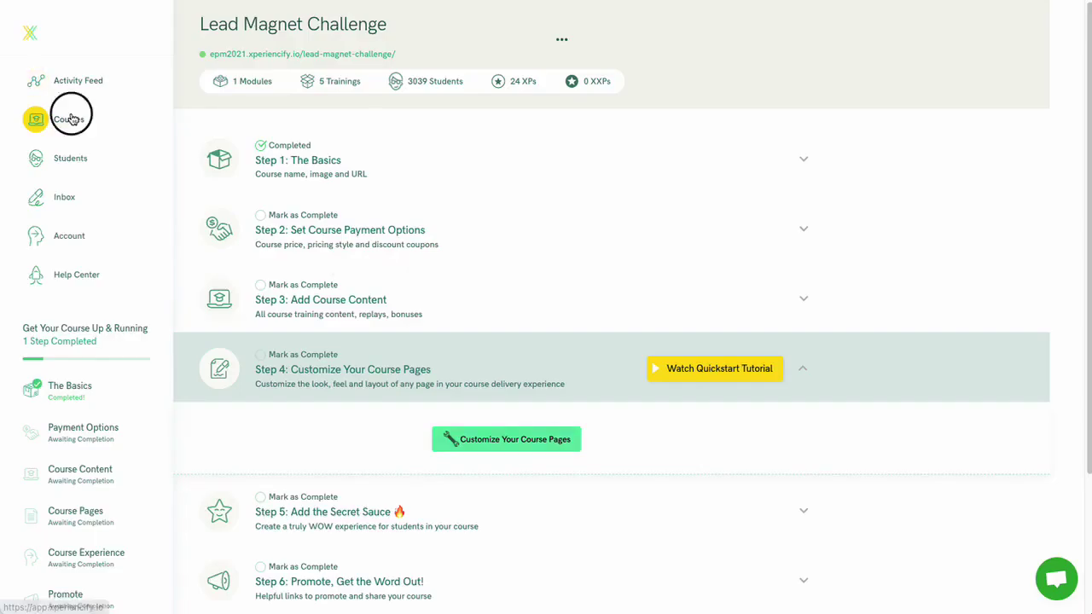
Switch to the Experience Product Masterclass 2021 course and open its All Trainings page for customization
click(68, 119)
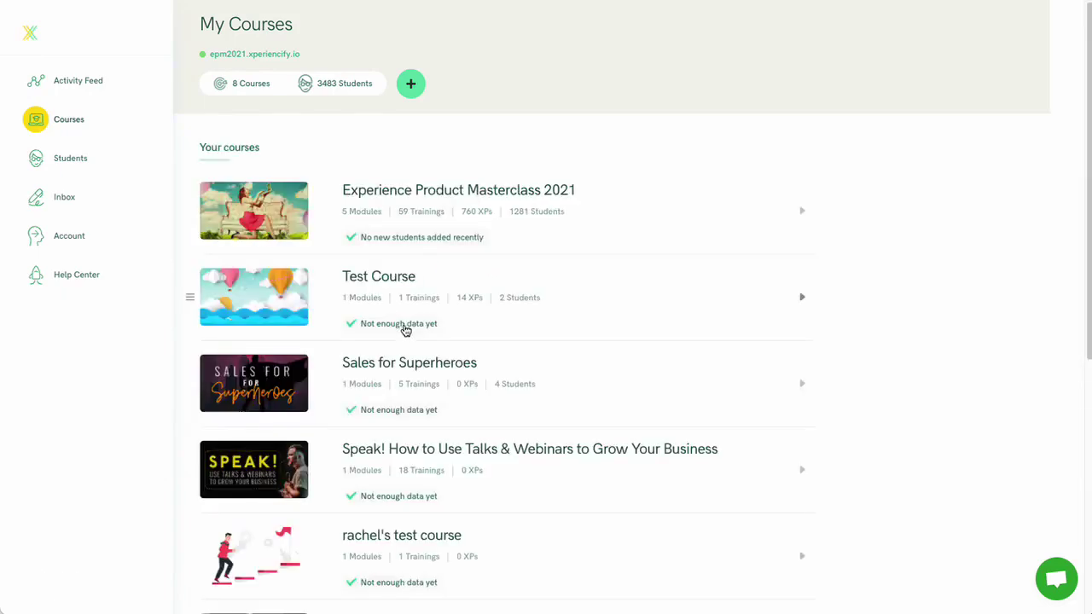
click(444, 199)
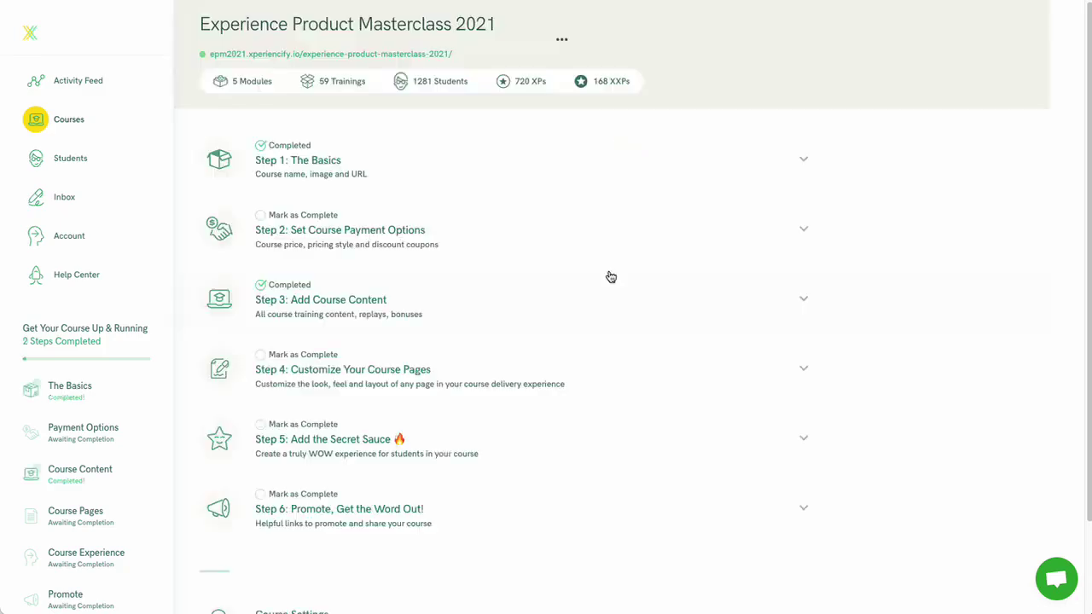
click(478, 388)
click(529, 436)
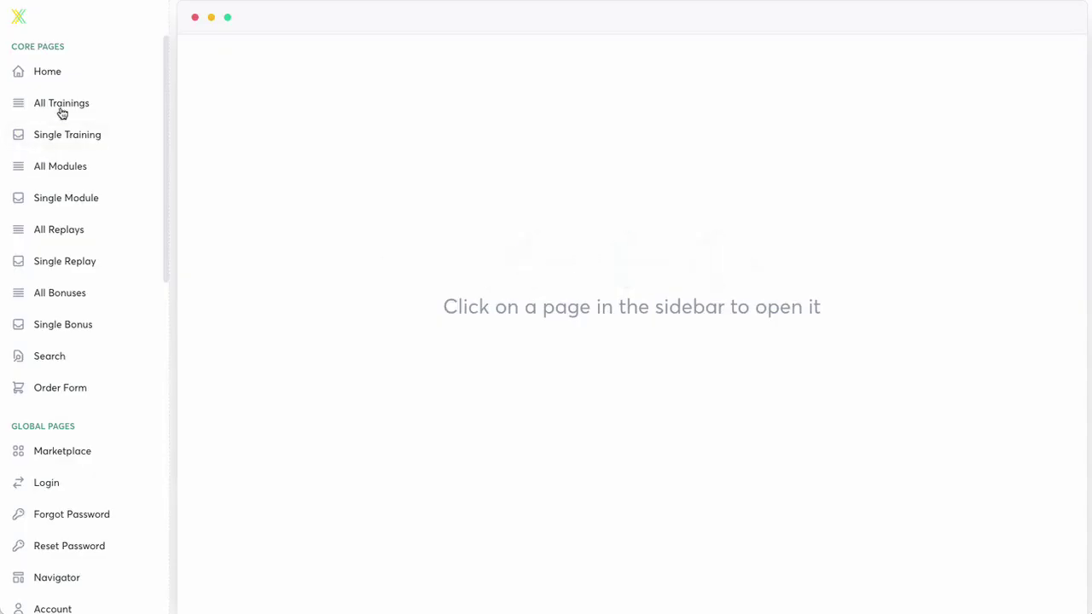
click(56, 102)
Look through the page's trainings by module, then open the training list block for editing and review its displayed content setting
scroll(1033, 210, down, 3)
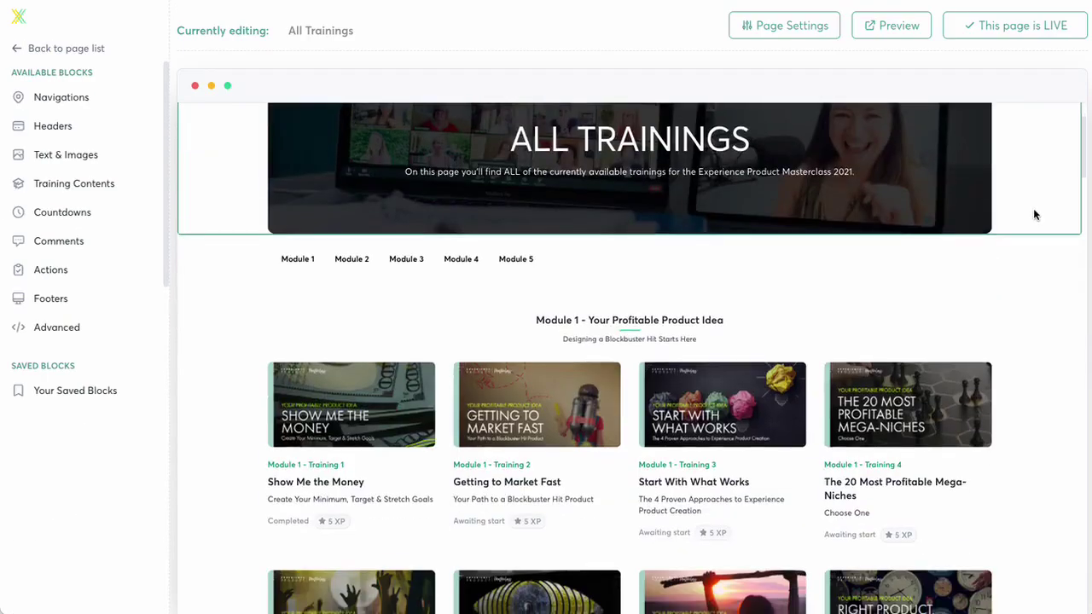
scroll(1034, 217, down, 10)
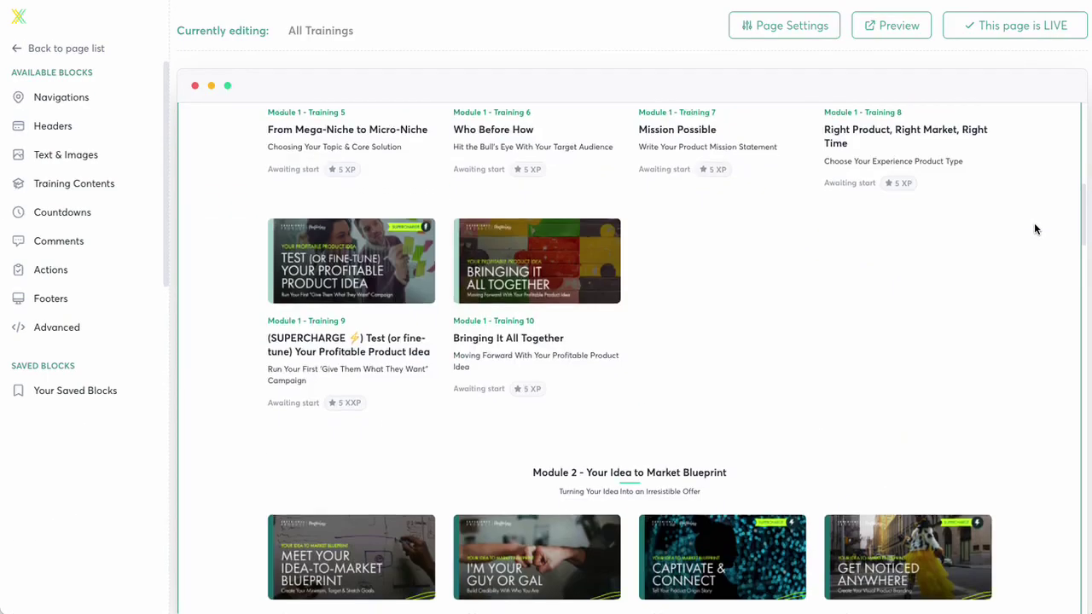
scroll(1034, 231, down, 10)
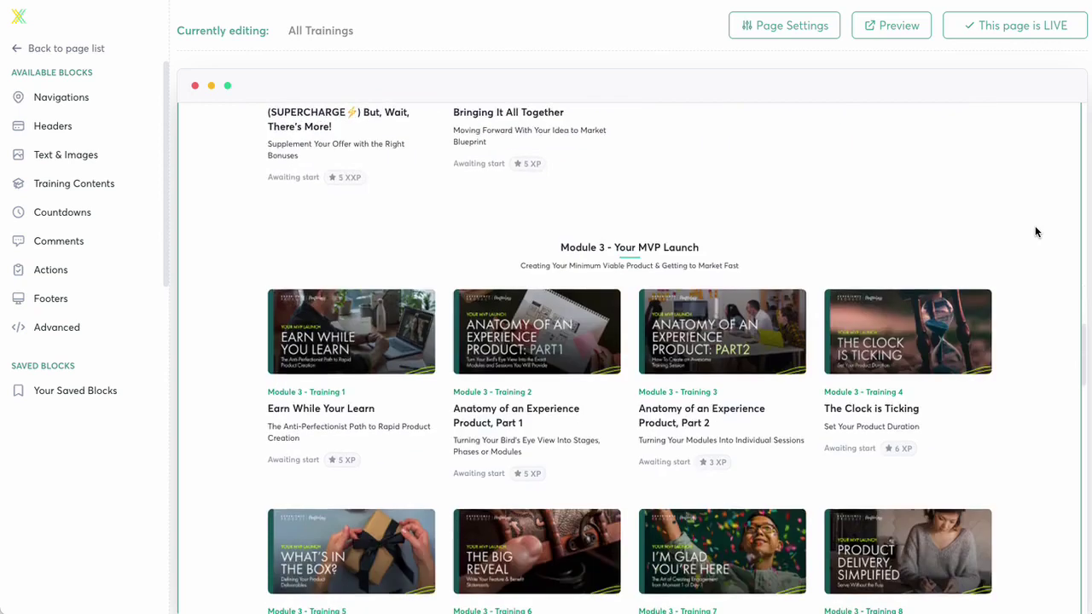
scroll(1036, 234, up, 20)
scroll(1024, 341, down, 3)
scroll(1017, 383, up, 5)
scroll(1014, 378, down, 3)
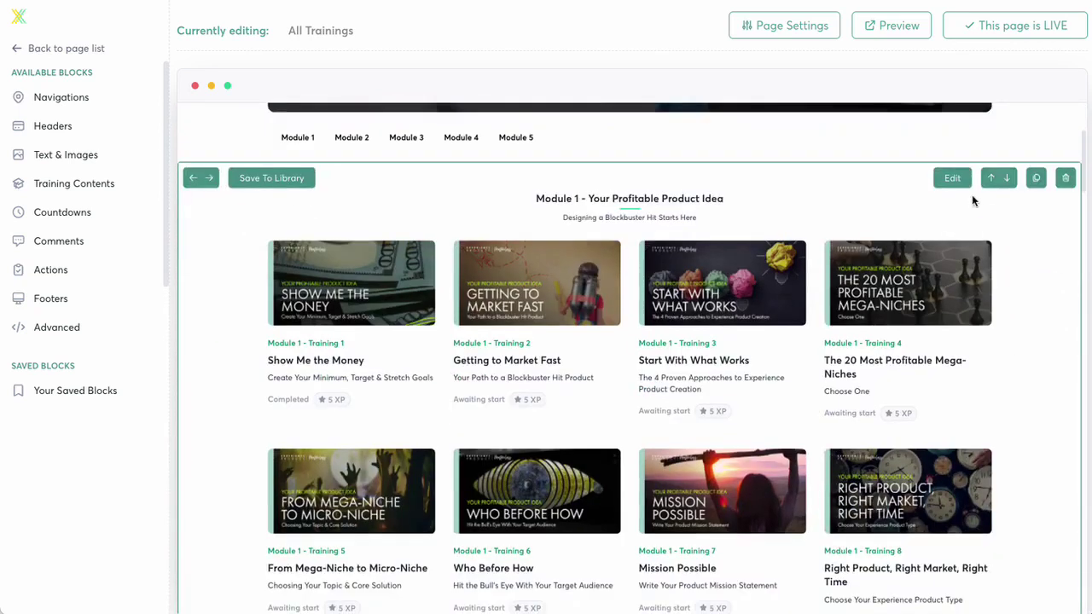
click(951, 180)
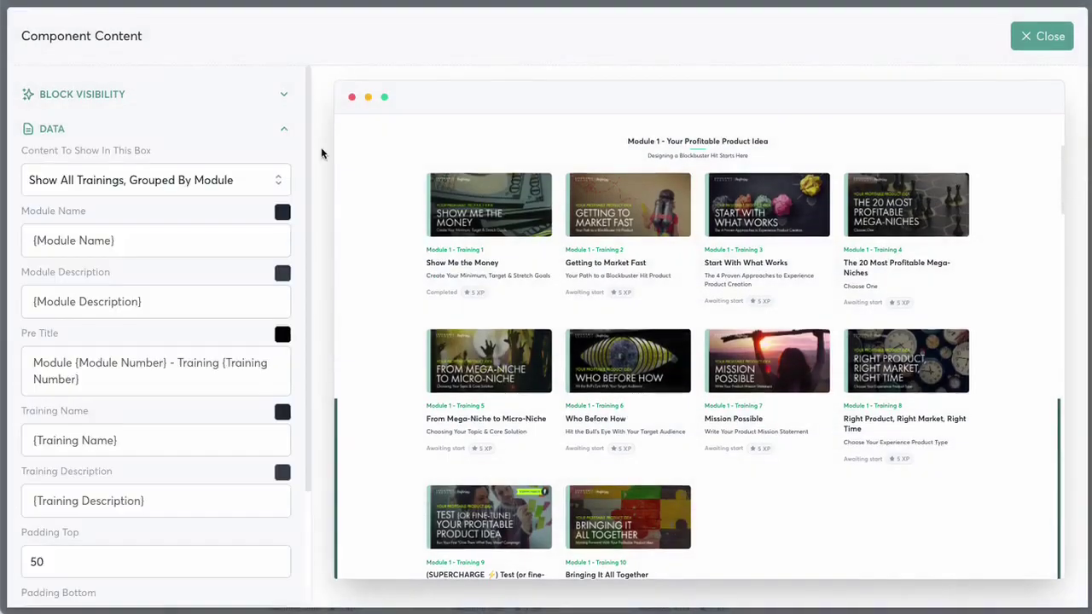
drag(22, 150, 165, 151)
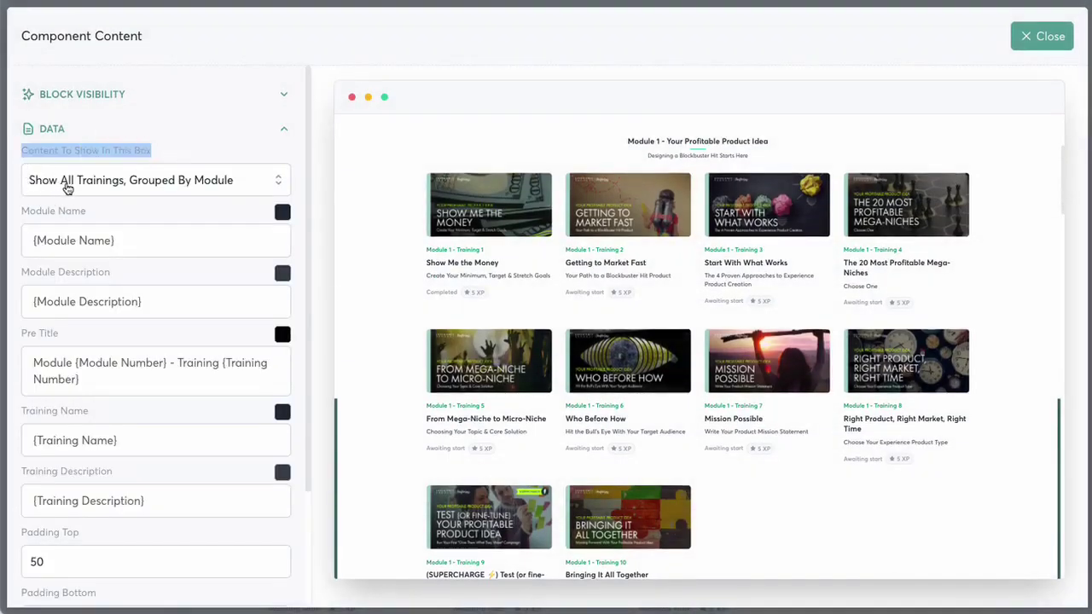
Examine how the preview groups the trainings under the Module 1, Module 2 and Module 3 headings and descriptions
scroll(975, 303, down, 2)
scroll(975, 303, down, 5)
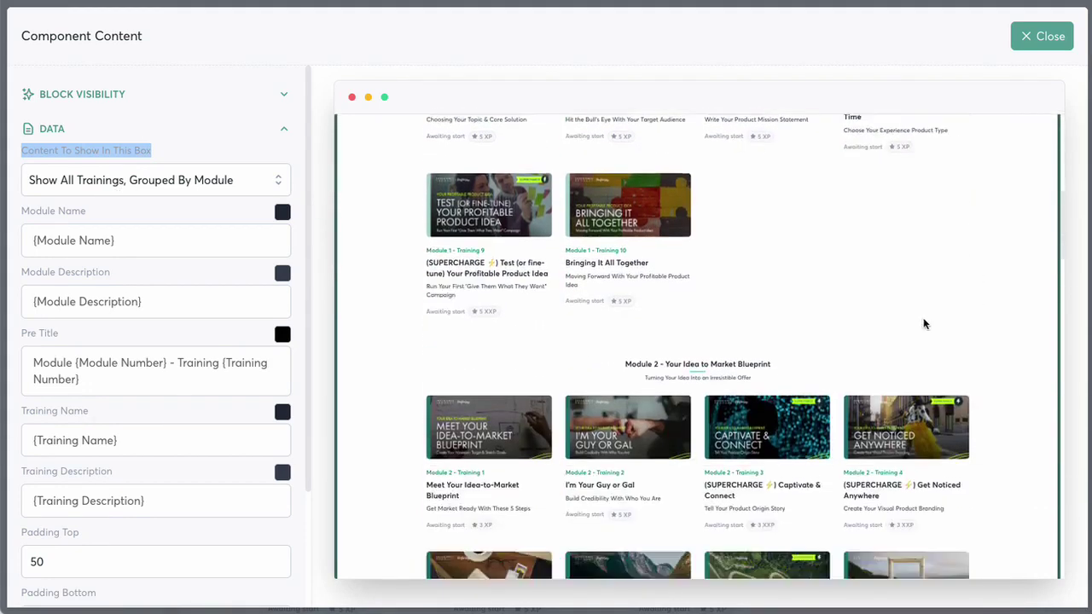
drag(607, 327, 822, 358)
click(807, 299)
scroll(807, 299, down, 5)
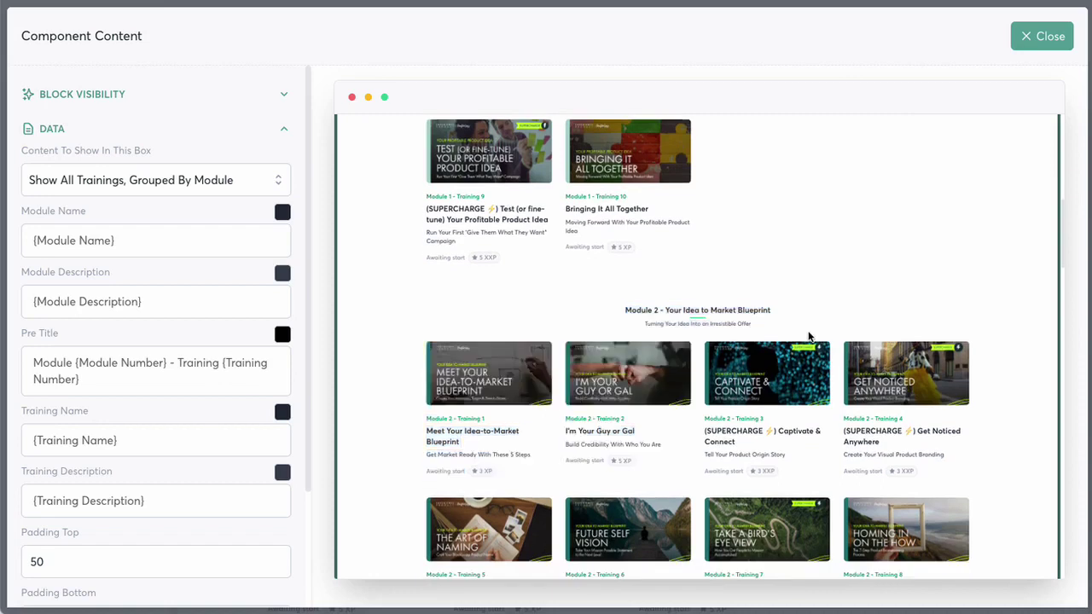
scroll(771, 391, down, 5)
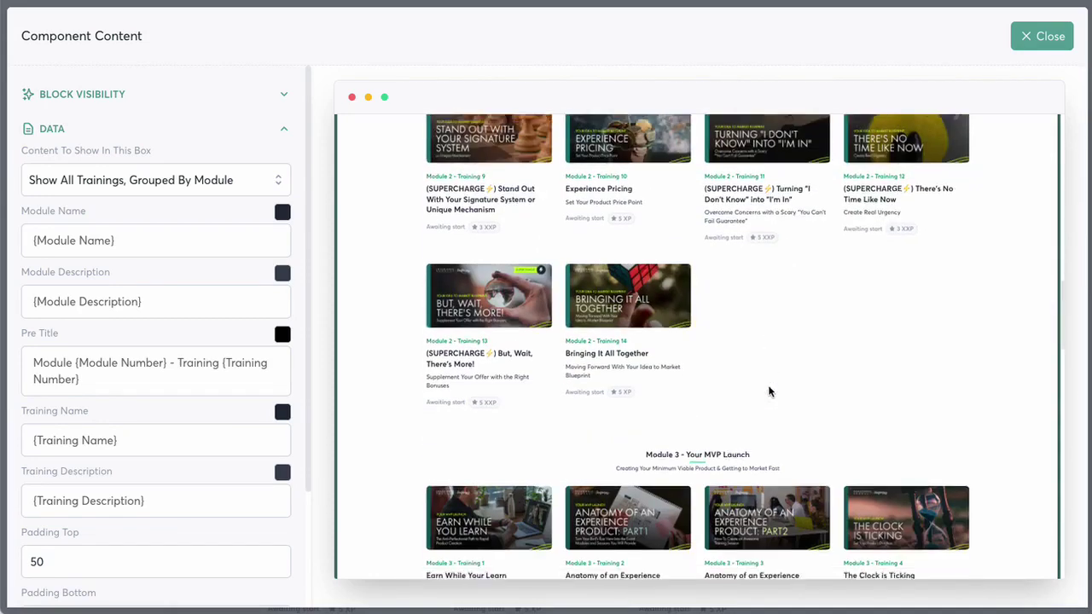
drag(650, 391, 780, 411)
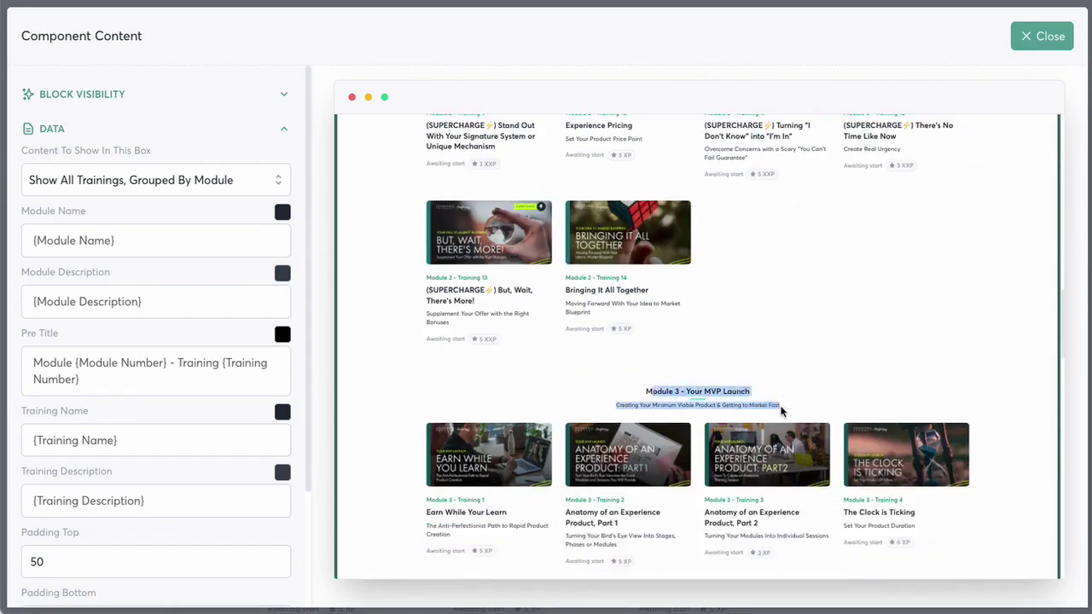
Try Show All Trainings as the block's displayed content and look through the ungrouped training list
click(212, 191)
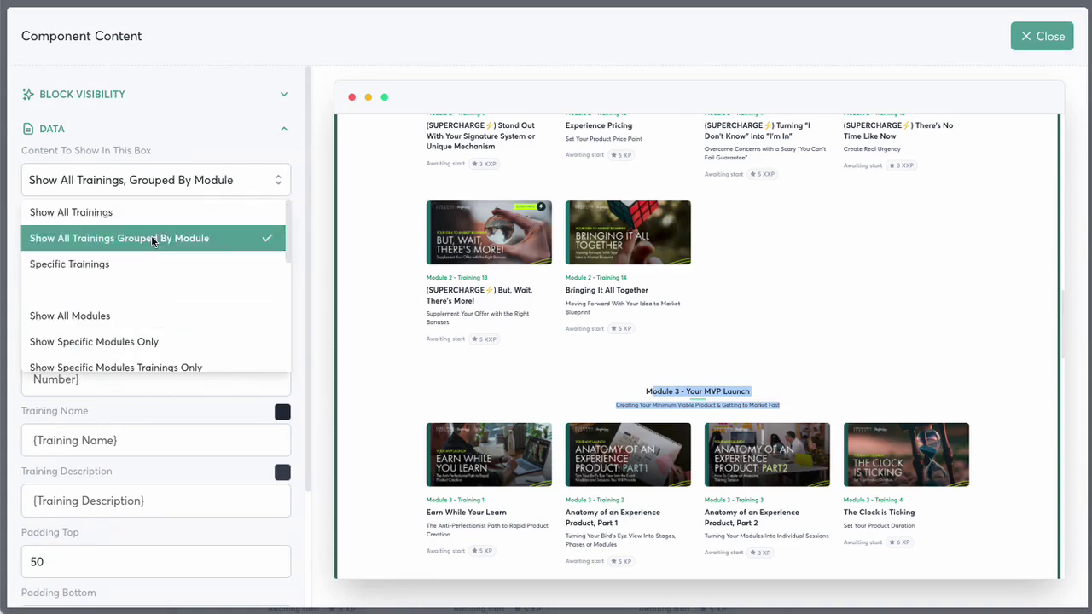
click(108, 217)
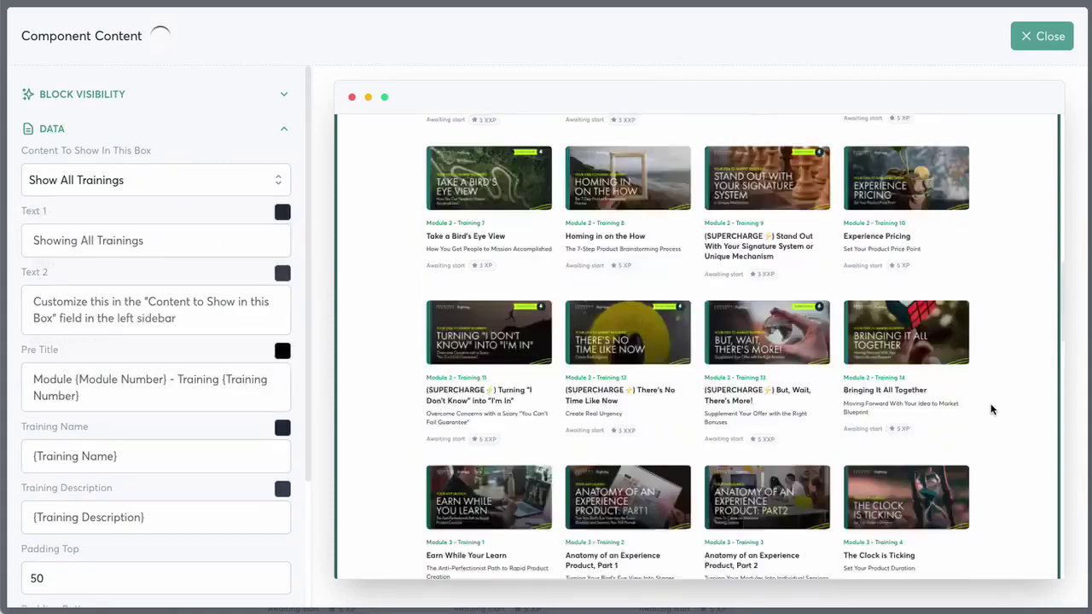
scroll(992, 410, down, 10)
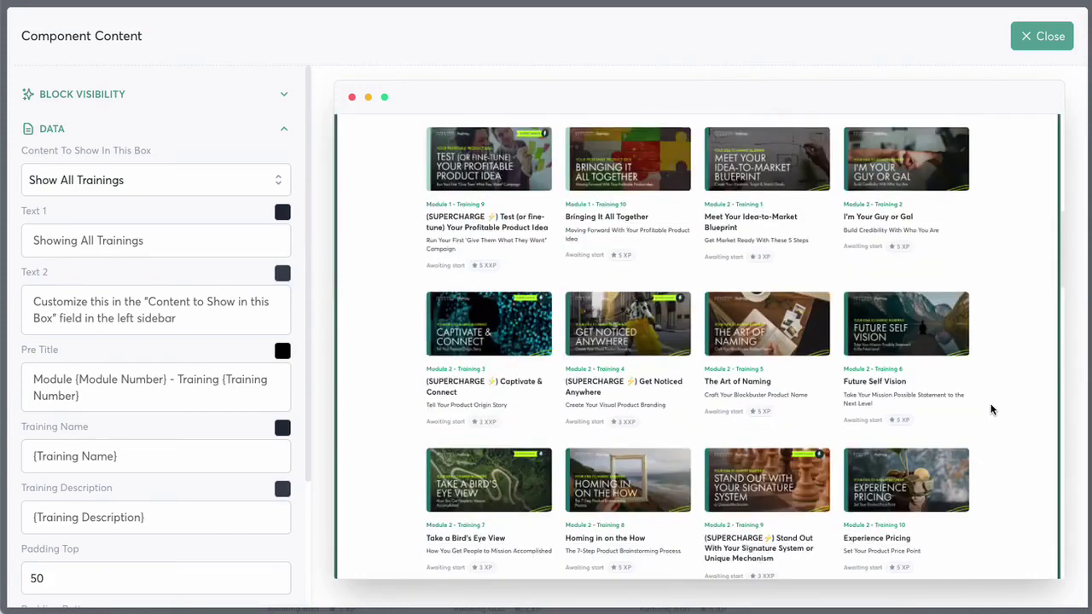
scroll(991, 410, down, 15)
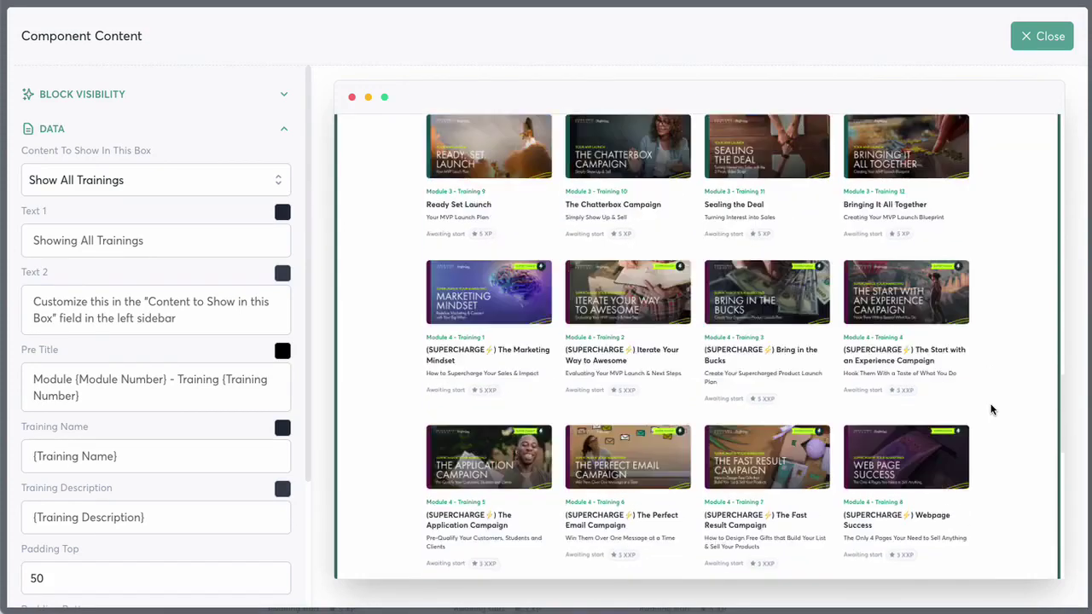
scroll(991, 409, down, 10)
scroll(990, 410, up, 20)
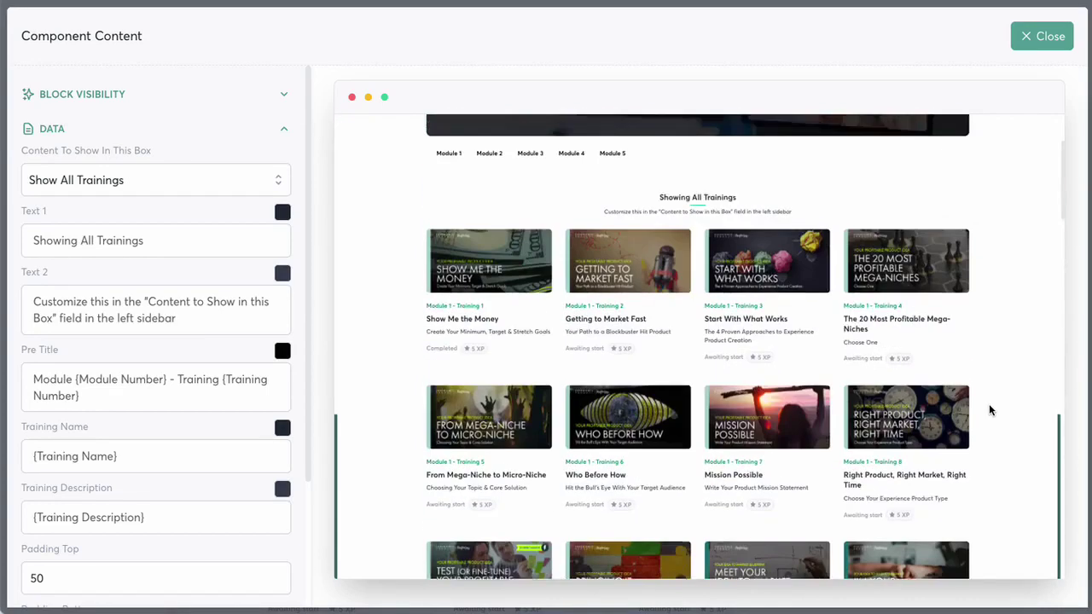
scroll(988, 410, up, 3)
Set the block's displayed content to Show All Trainings, Grouped By Module, and check the module headings in the preview
click(190, 178)
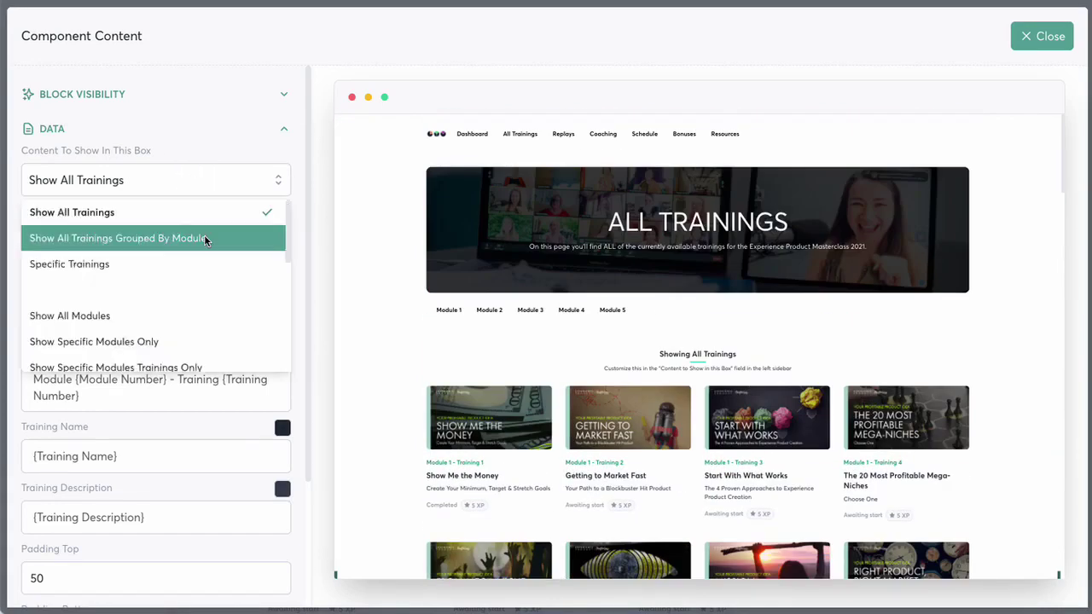
click(168, 239)
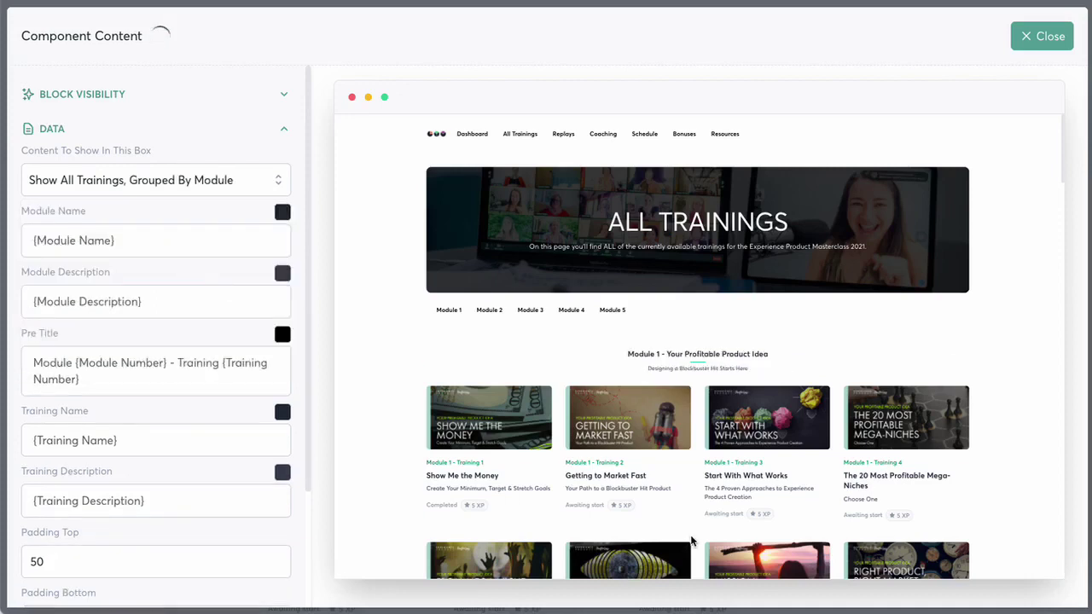
scroll(695, 498, down, 5)
scroll(695, 499, down, 2)
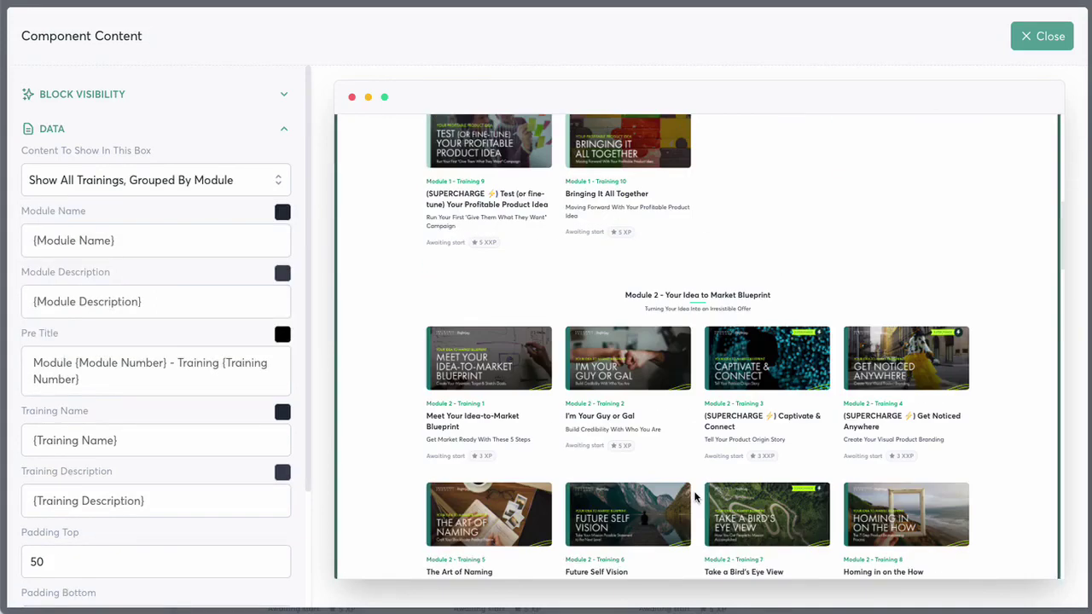
Review the block's Module Name, Module Description and Pre Title placeholder fields
triple_click(189, 247)
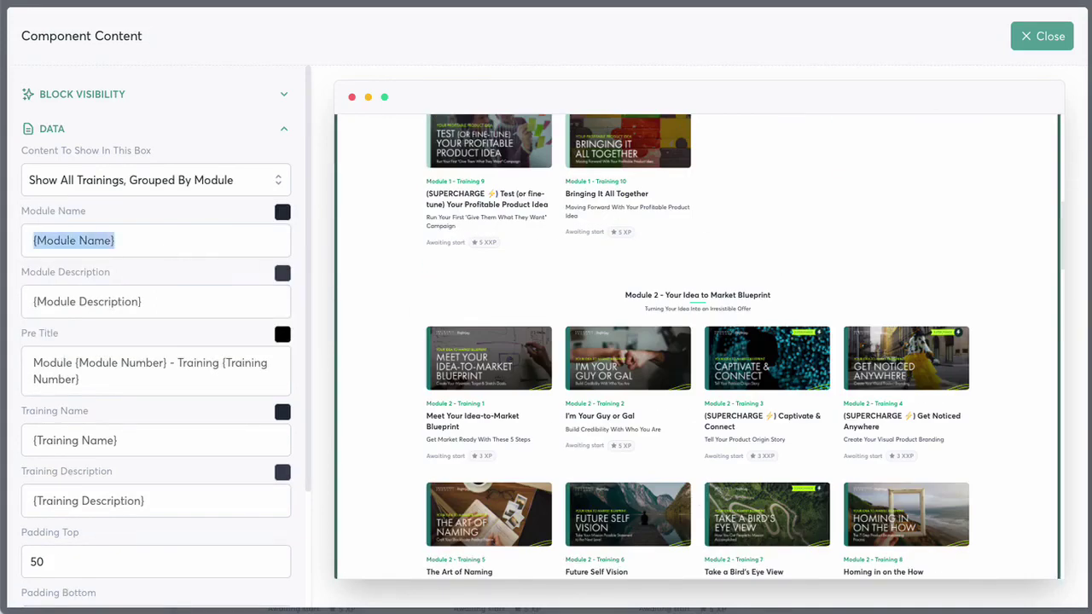
triple_click(156, 303)
triple_click(114, 373)
click(141, 340)
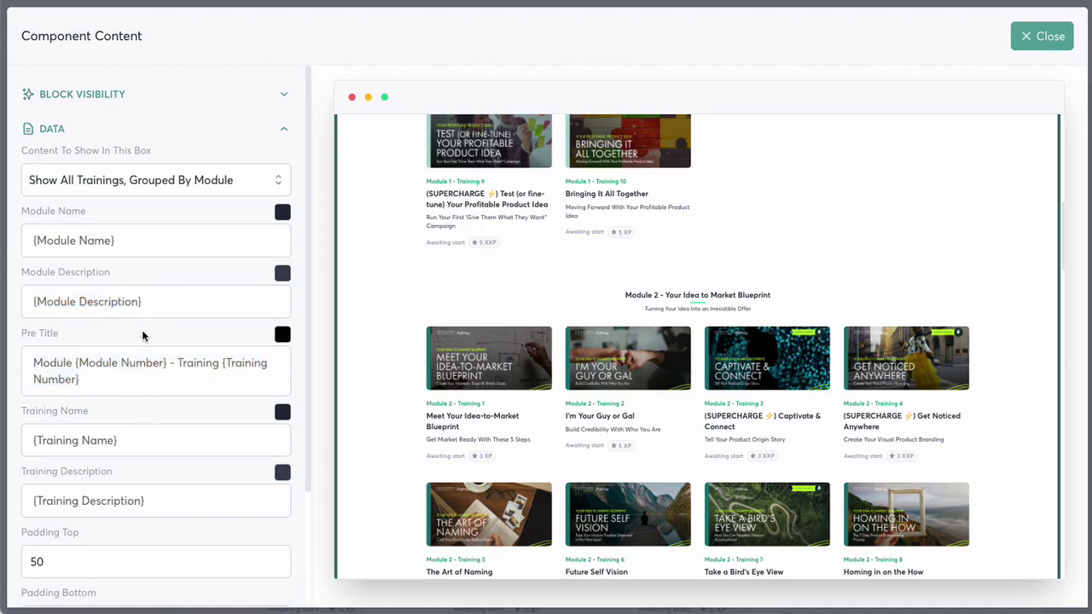
Compare the Module 2 heading and description in the preview with the block's Module Description placeholder
drag(633, 295, 751, 309)
drag(624, 294, 775, 302)
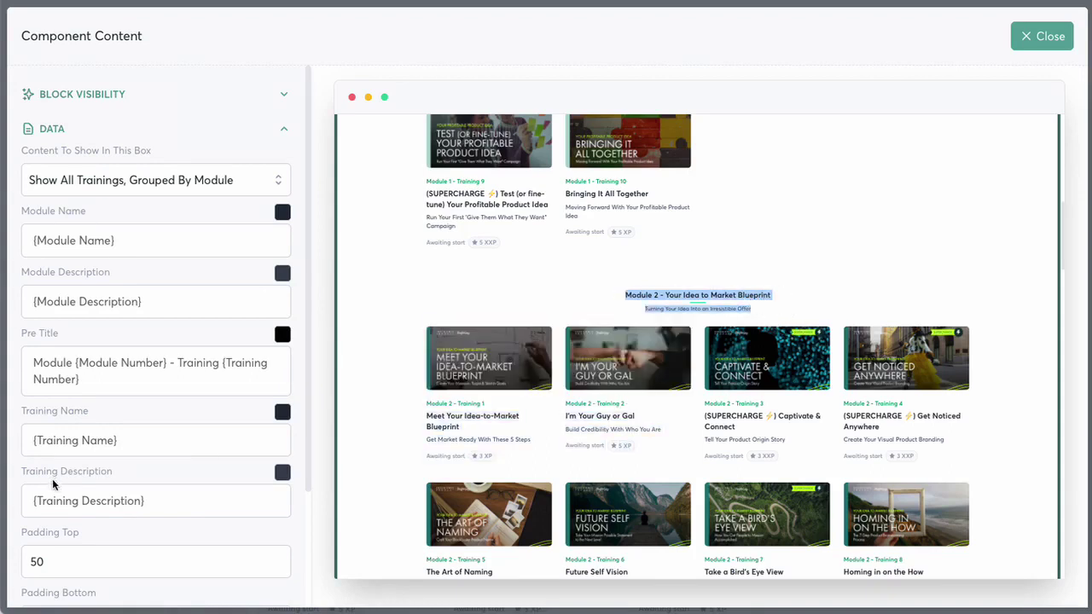
scroll(50, 482, down, 3)
drag(444, 415, 363, 421)
click(363, 421)
scroll(124, 383, up, 3)
click(156, 299)
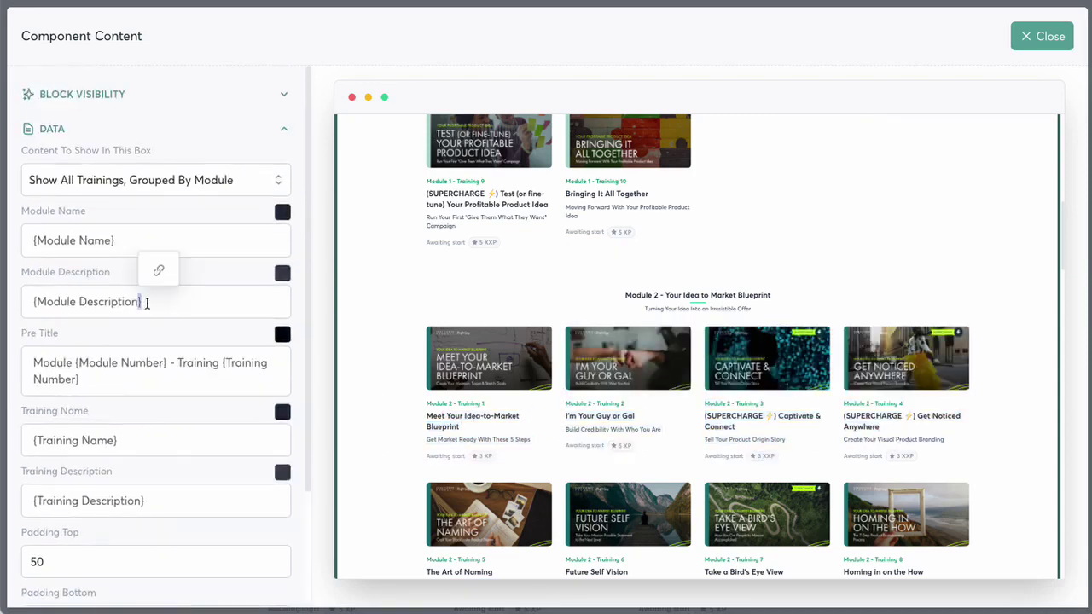
click(36, 300)
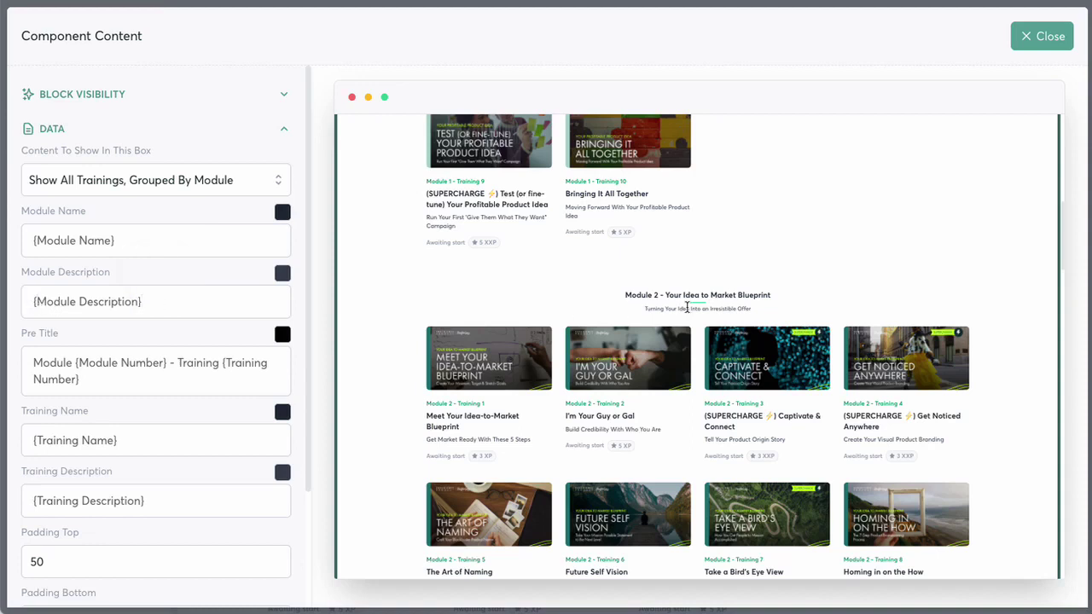
scroll(588, 408, up, 10)
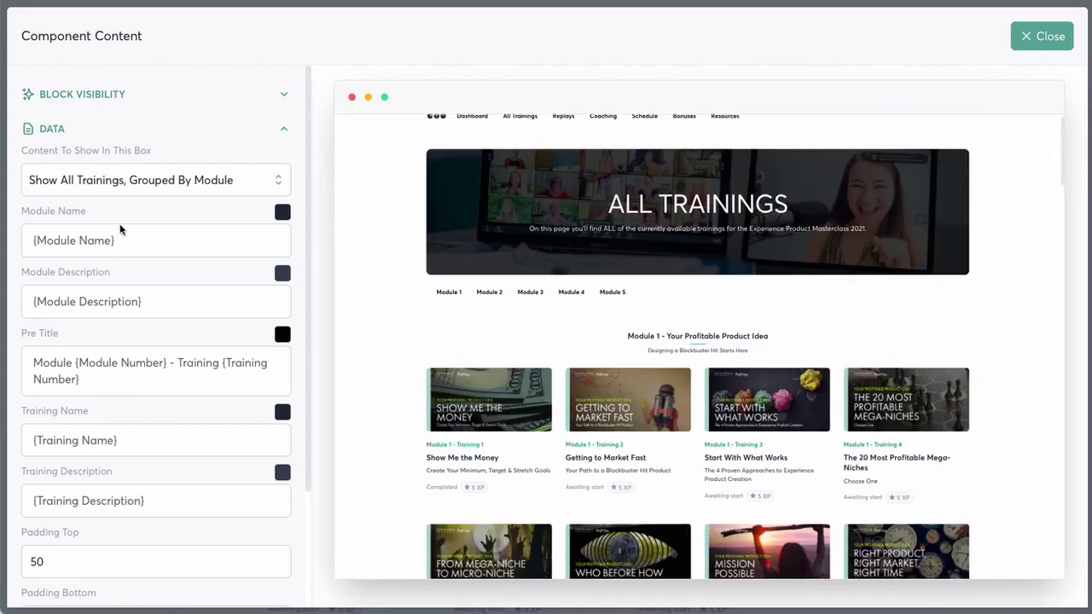
Compare the {Module Name} placeholder with the Module 1 heading and the first training's title in the preview
drag(141, 241, 1, 241)
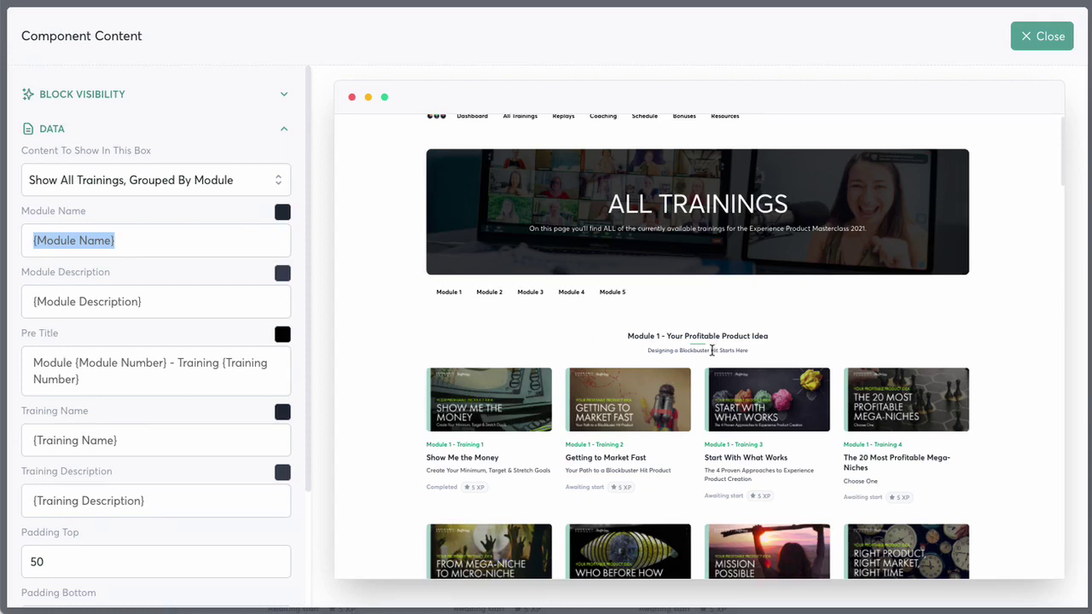
scroll(712, 349, down, 1)
drag(629, 323, 775, 336)
drag(419, 442, 499, 443)
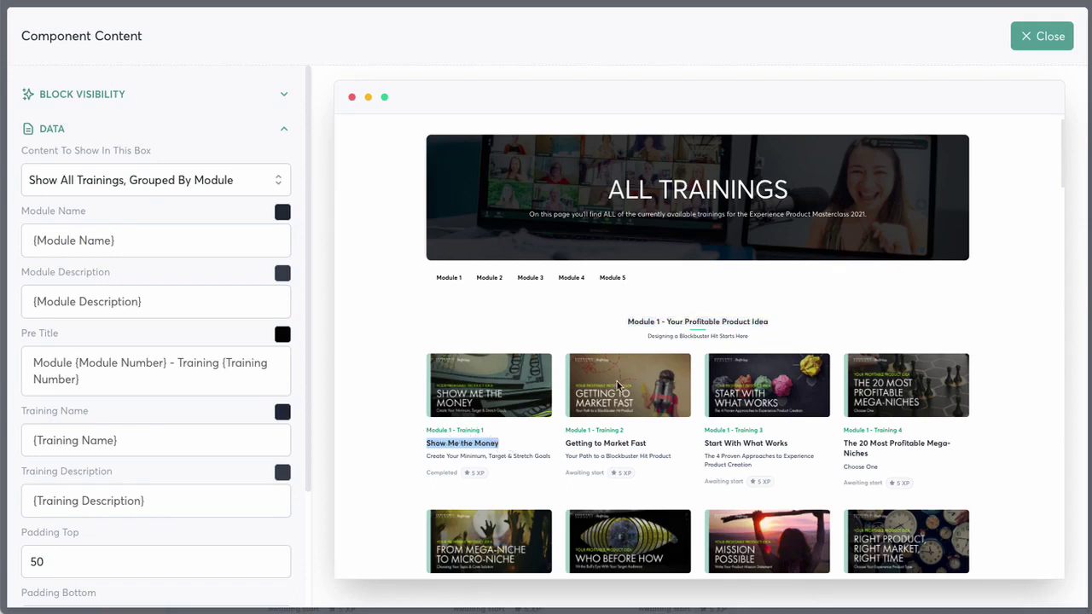
drag(144, 246, 2, 222)
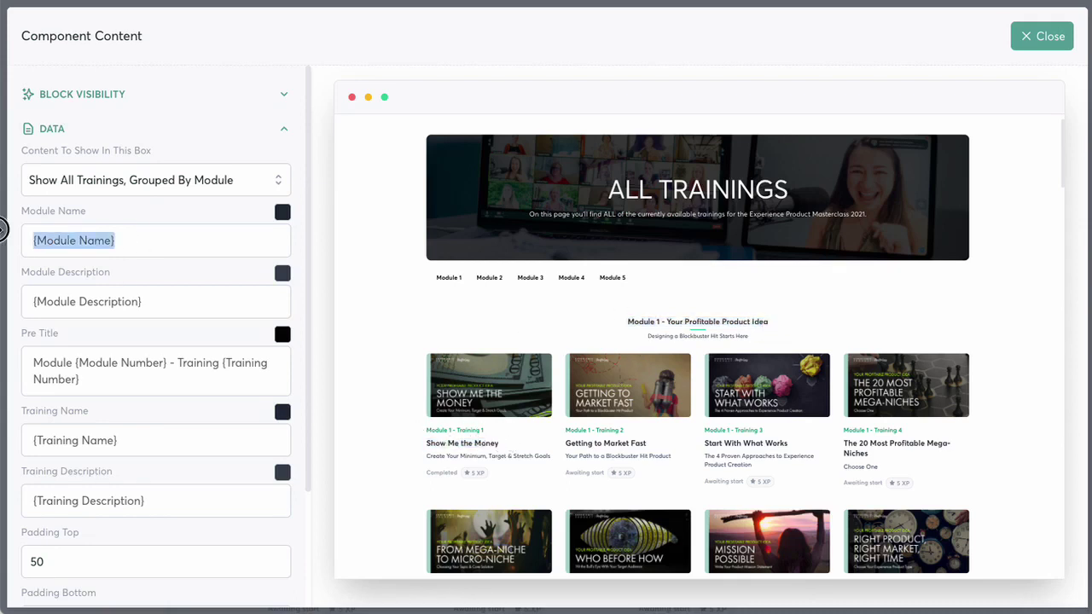
click(137, 240)
drag(142, 241, 1, 220)
drag(137, 245, 24, 254)
drag(795, 326, 610, 326)
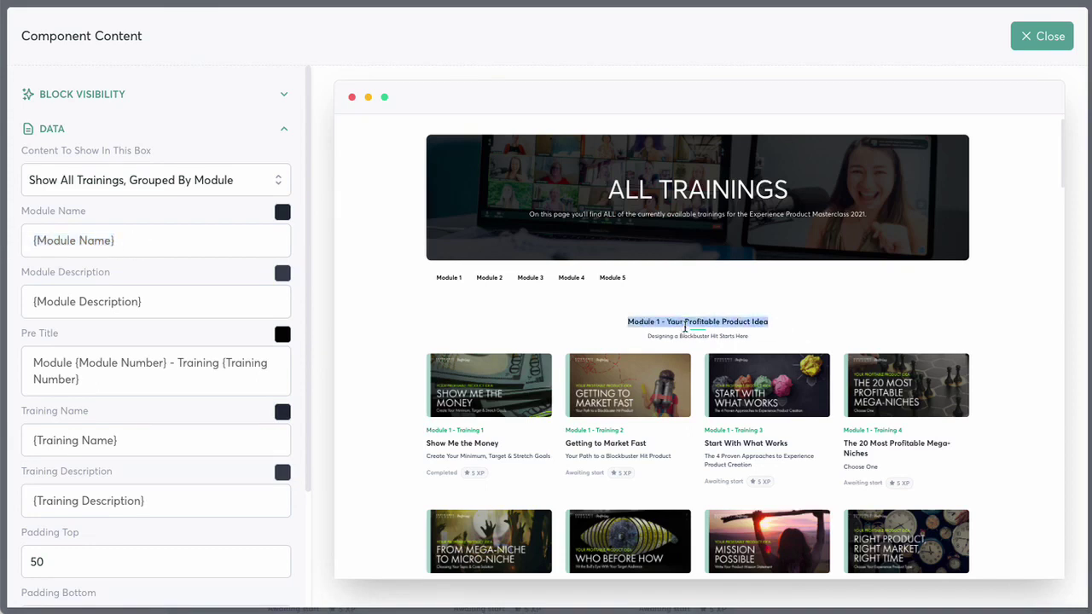
mouse_move(134, 227)
mouse_down()
mouse_move(4, 235)
mouse_move(127, 236)
mouse_up()
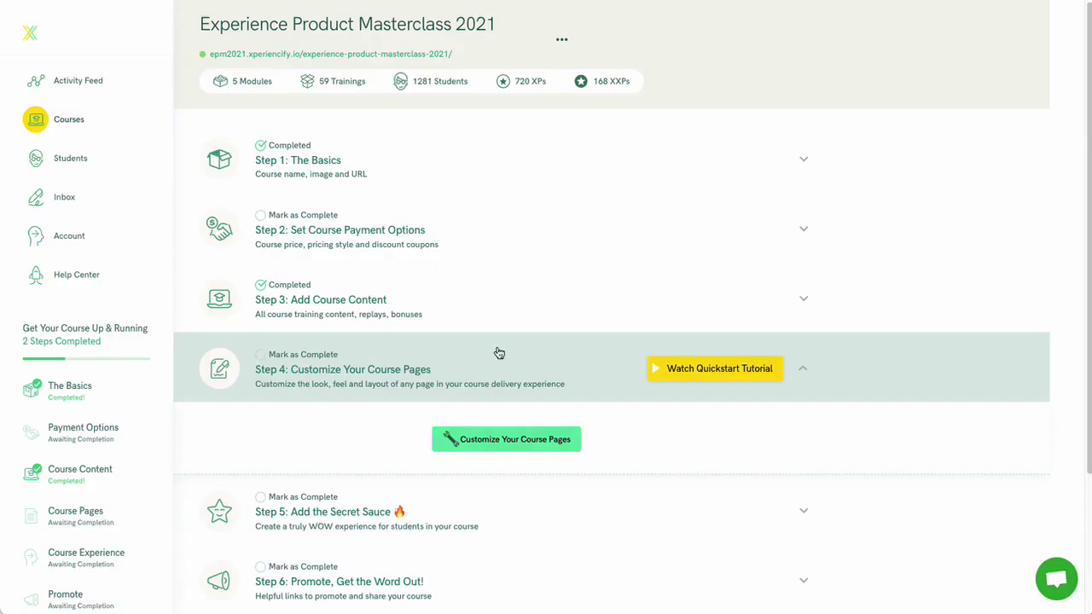
Look up the module names in the course's Add Course Content step and compare Module 1 with the preview heading
click(424, 317)
scroll(441, 339, down, 1)
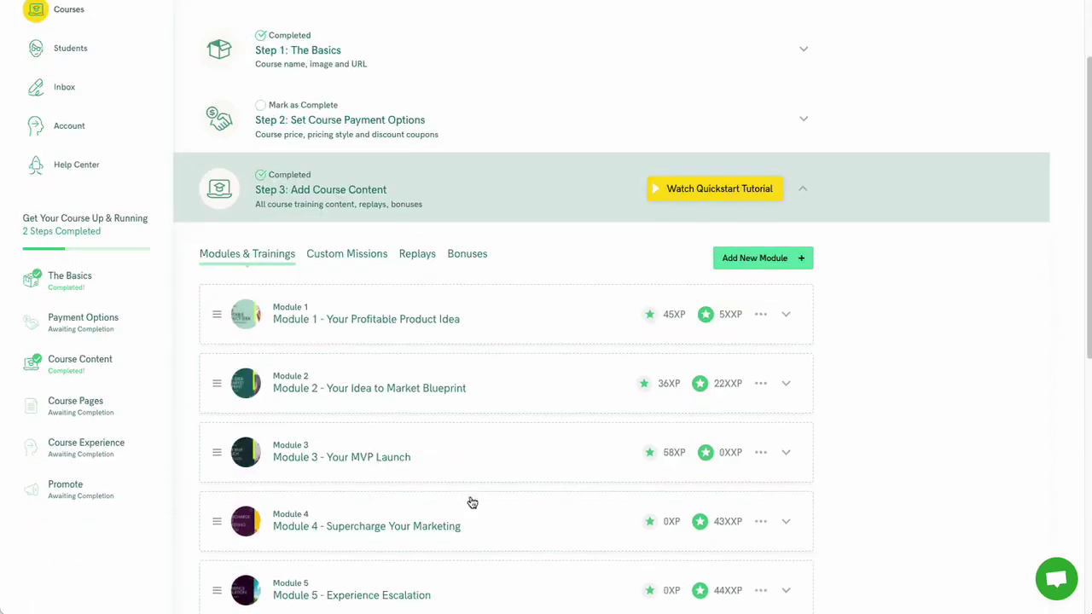
scroll(503, 384, down, 1)
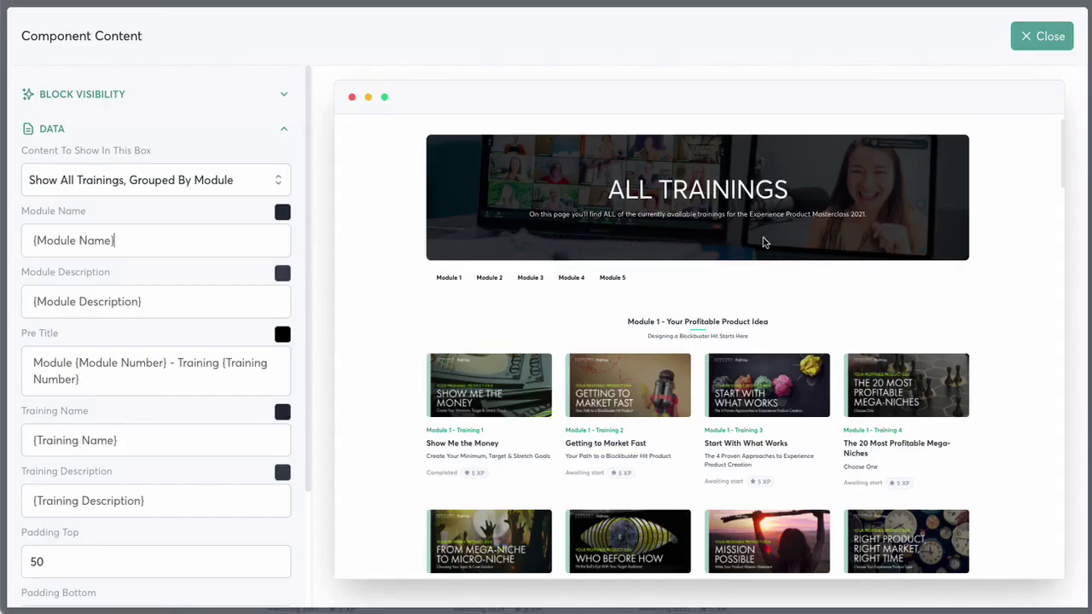
drag(793, 322, 622, 322)
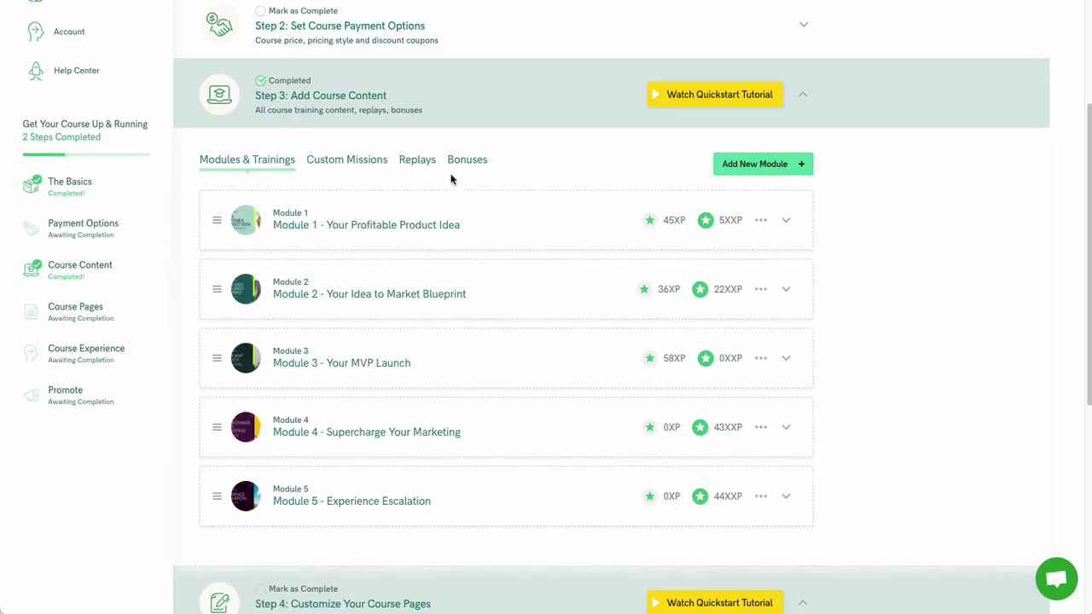
click(417, 242)
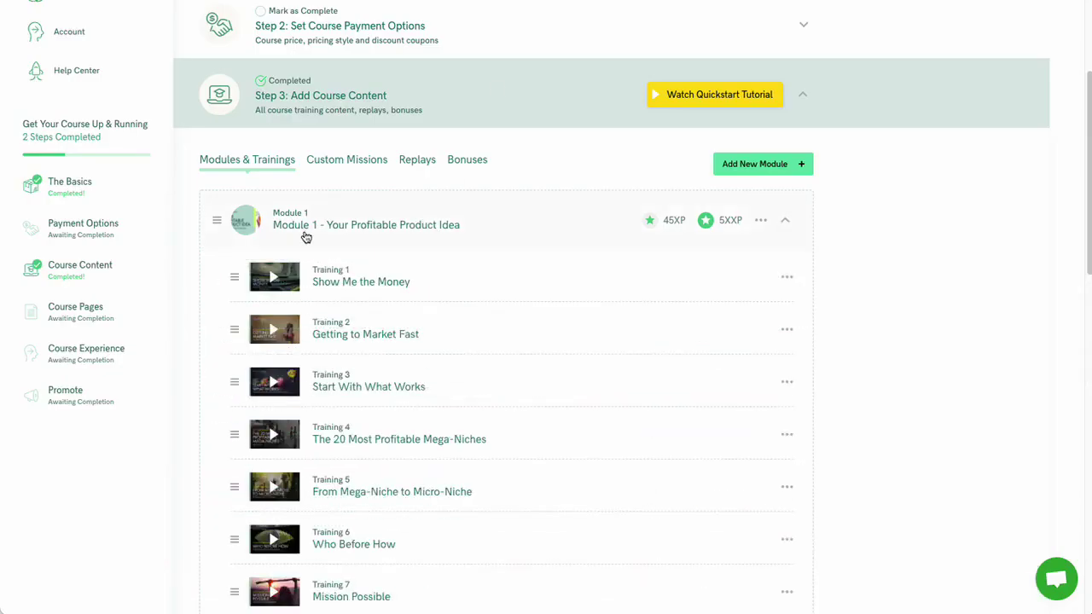
click(378, 229)
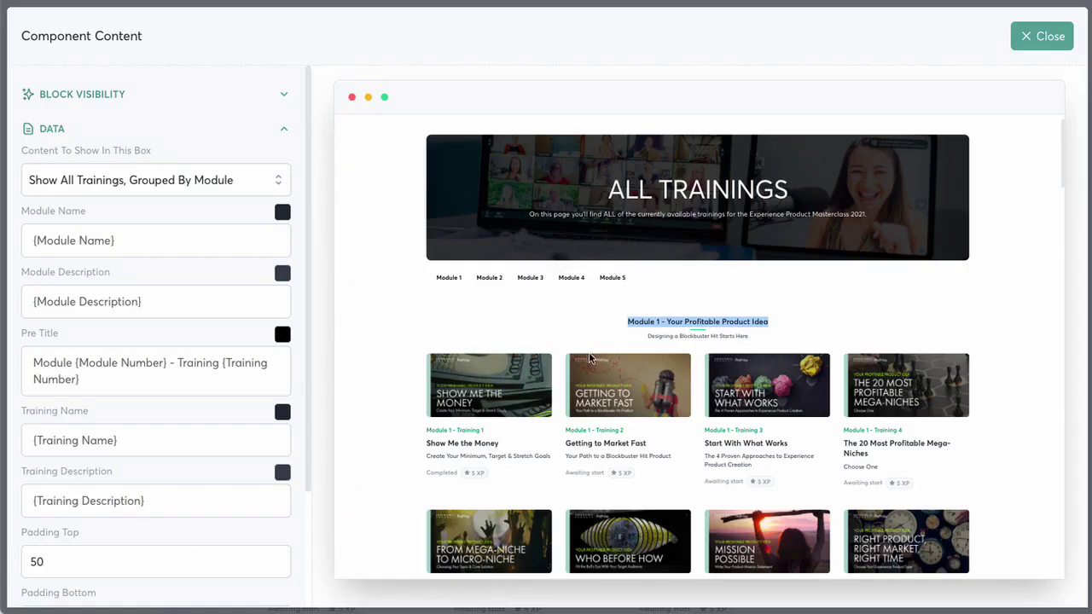
click(614, 323)
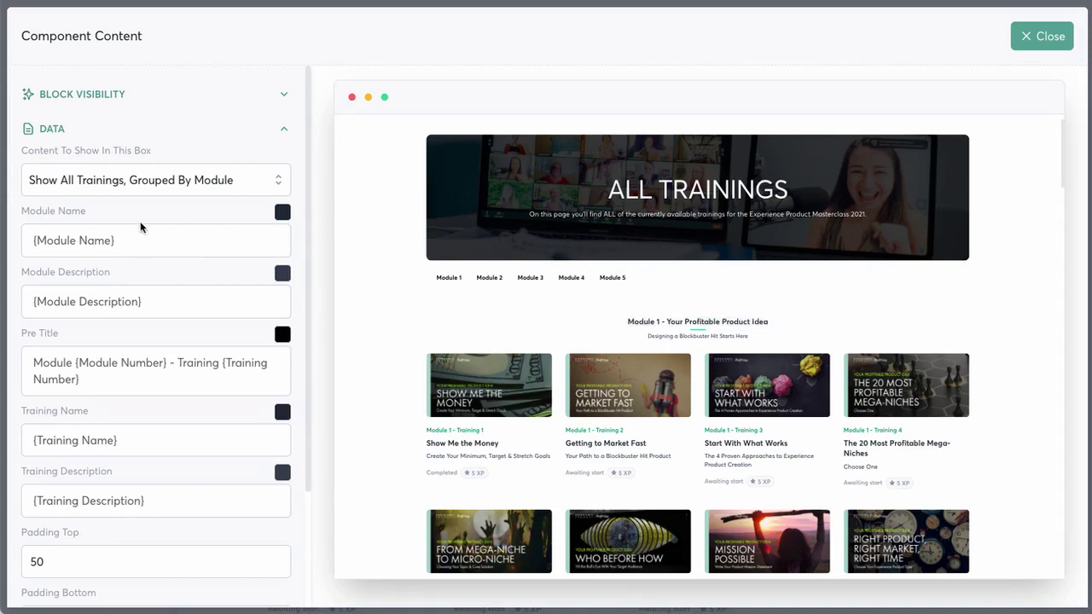
Browse the section tokens that can be inserted after {Module Name} in the Module Name field, without adding one
drag(164, 310, 17, 302)
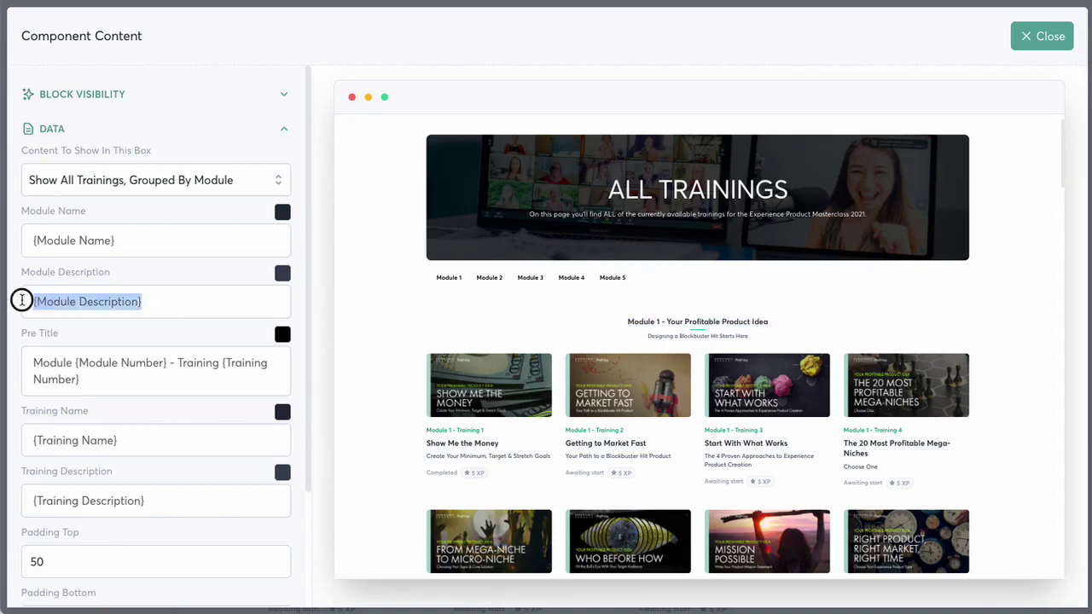
click(192, 236)
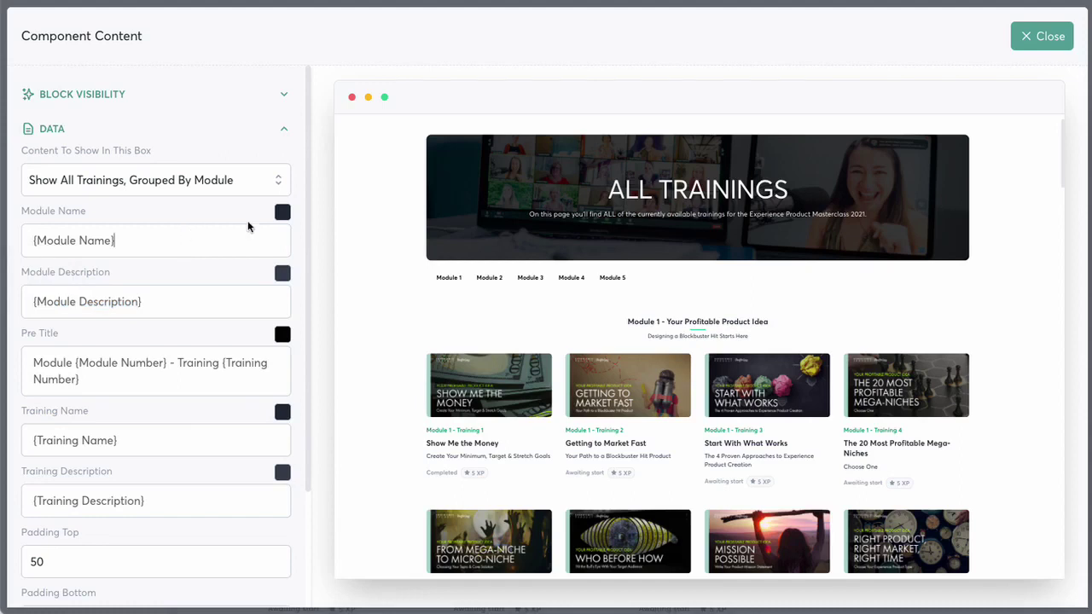
text(/)
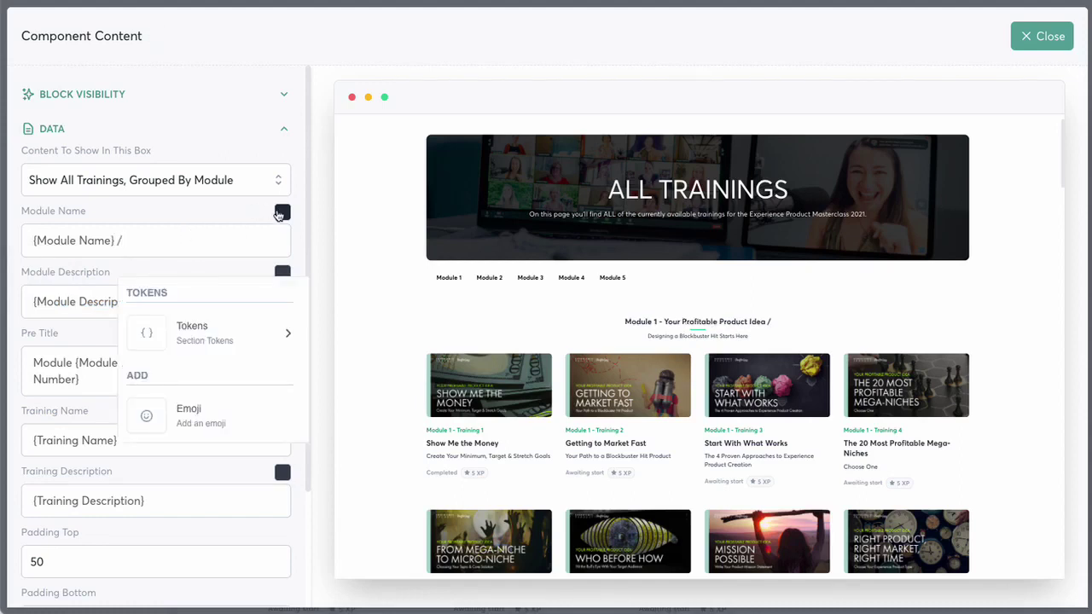
click(256, 346)
scroll(259, 356, down, 3)
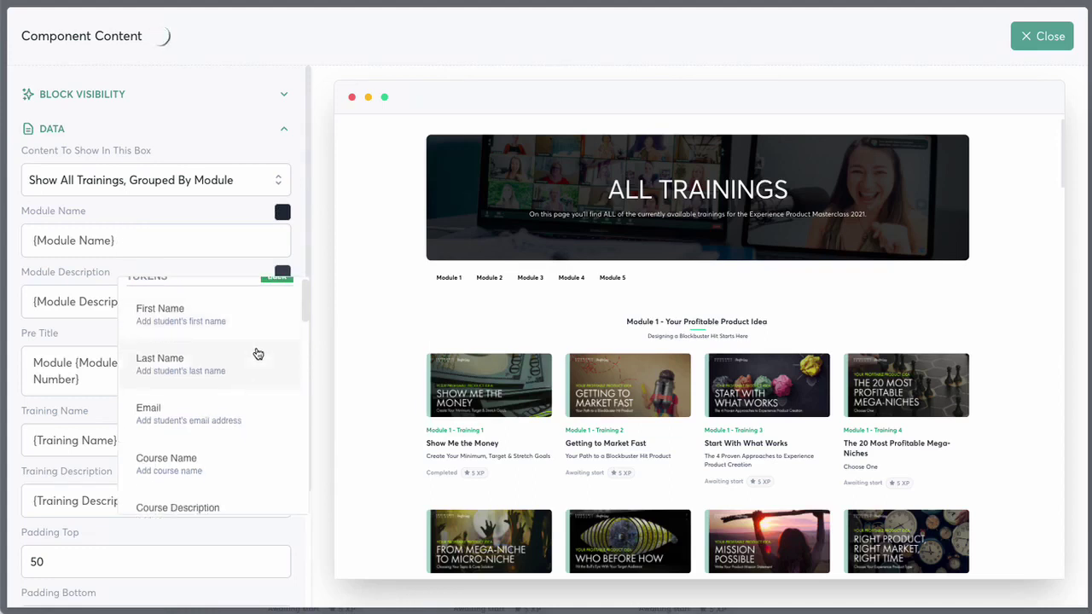
scroll(260, 356, down, 5)
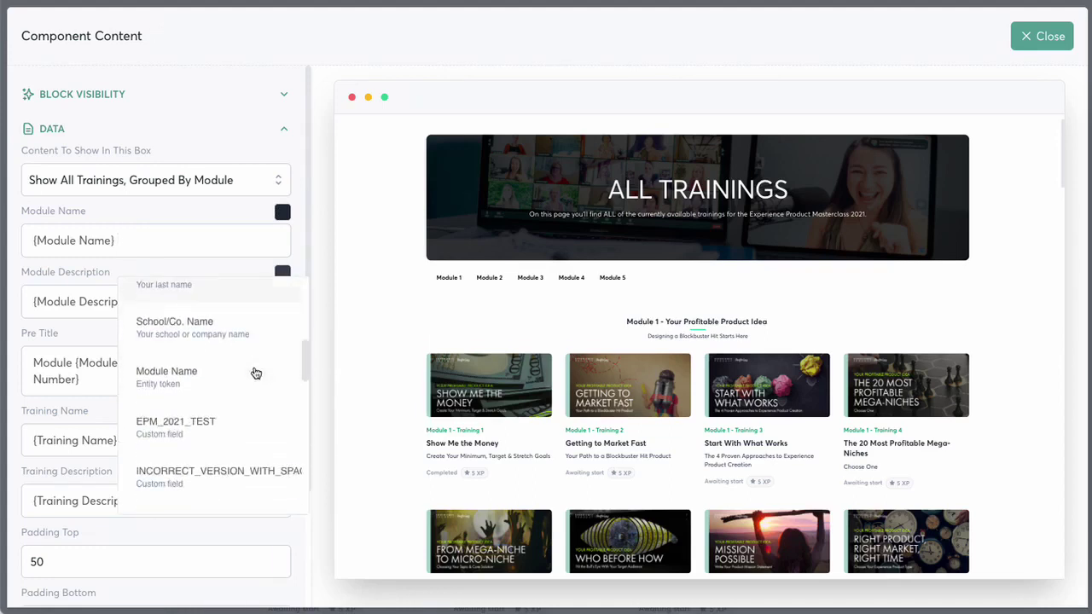
scroll(253, 375, down, 1)
click(175, 246)
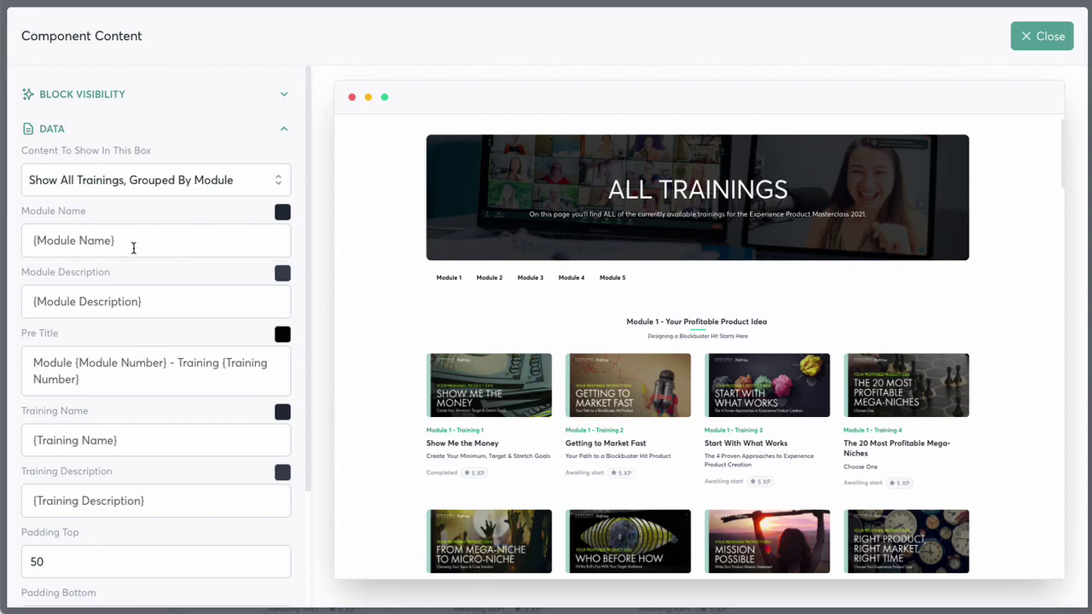
Review the Module Description and Pre Title placeholders and close the trainings block's content editor
drag(176, 307, 19, 299)
drag(112, 375, 120, 363)
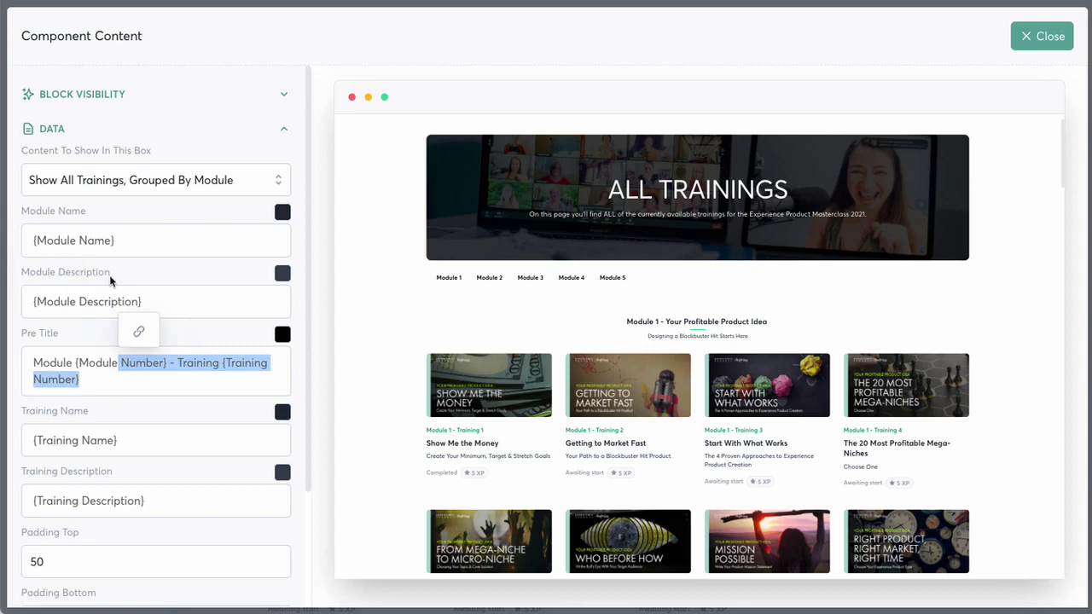
click(162, 230)
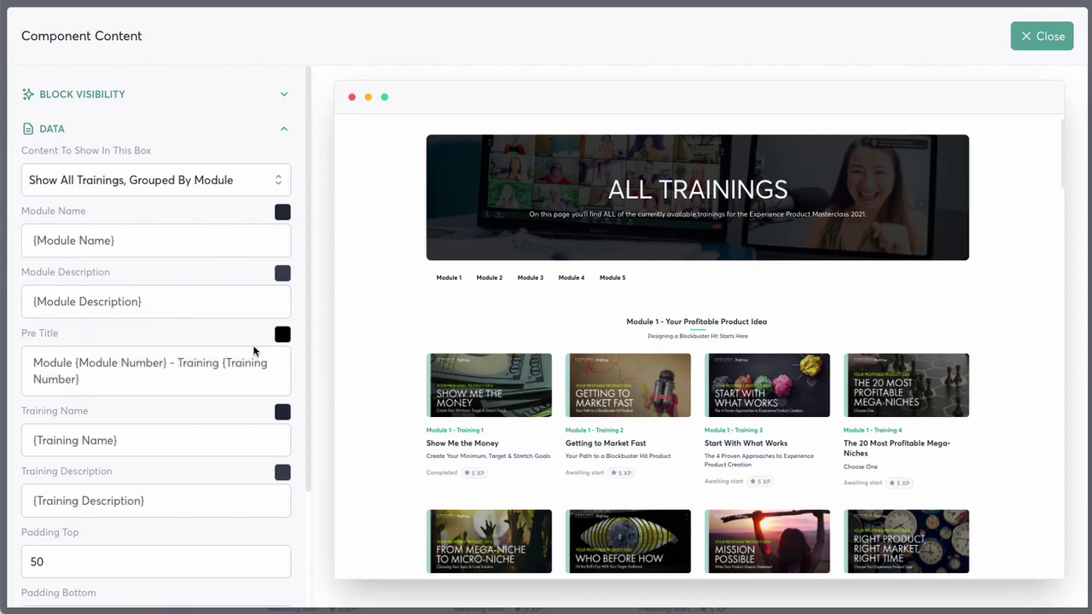
click(1041, 36)
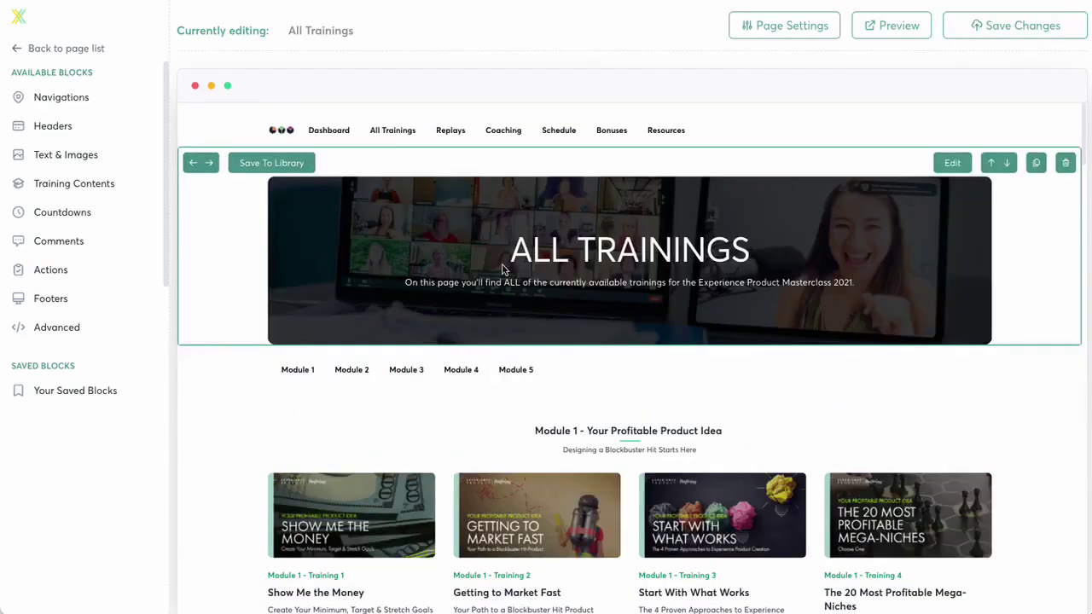
Set Text 1 of the All Trainings header block to "Welcome {First Name}", using the student's first-name token
click(952, 163)
click(126, 175)
text(Welcome )
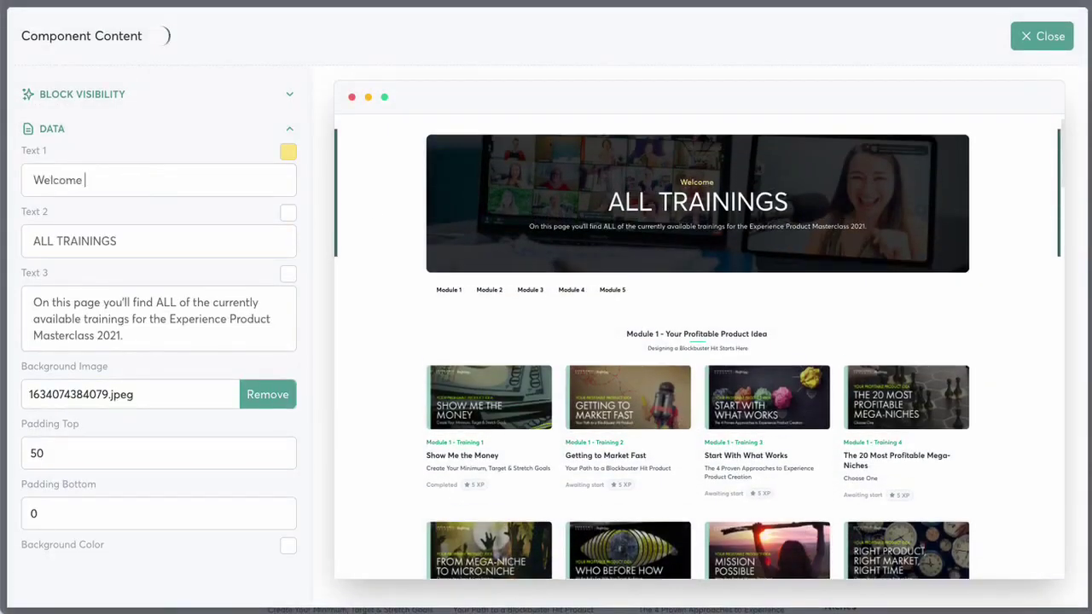
text(/)
click(139, 265)
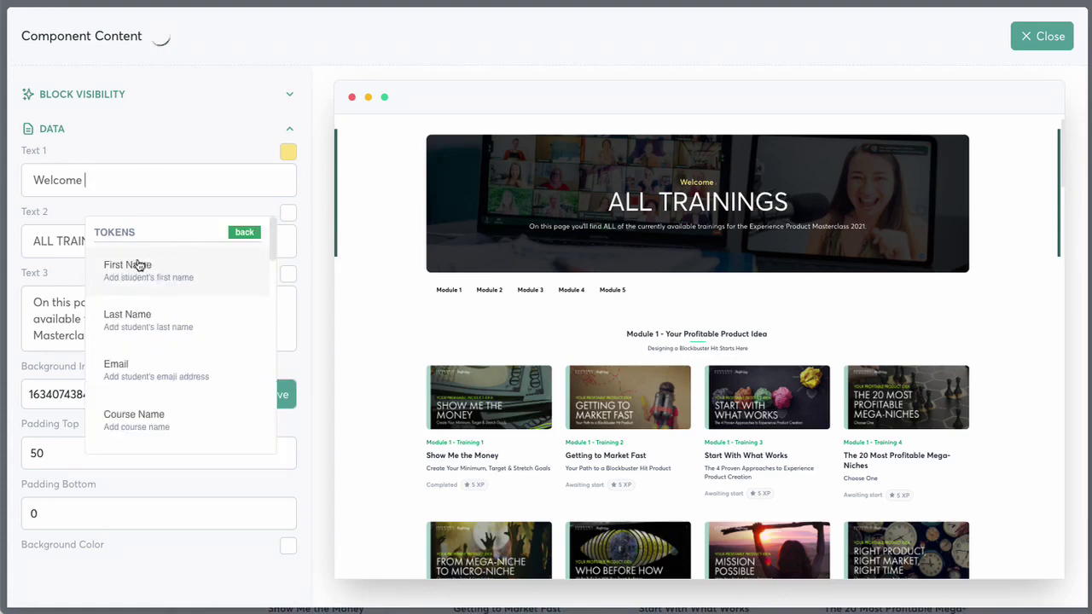
click(176, 280)
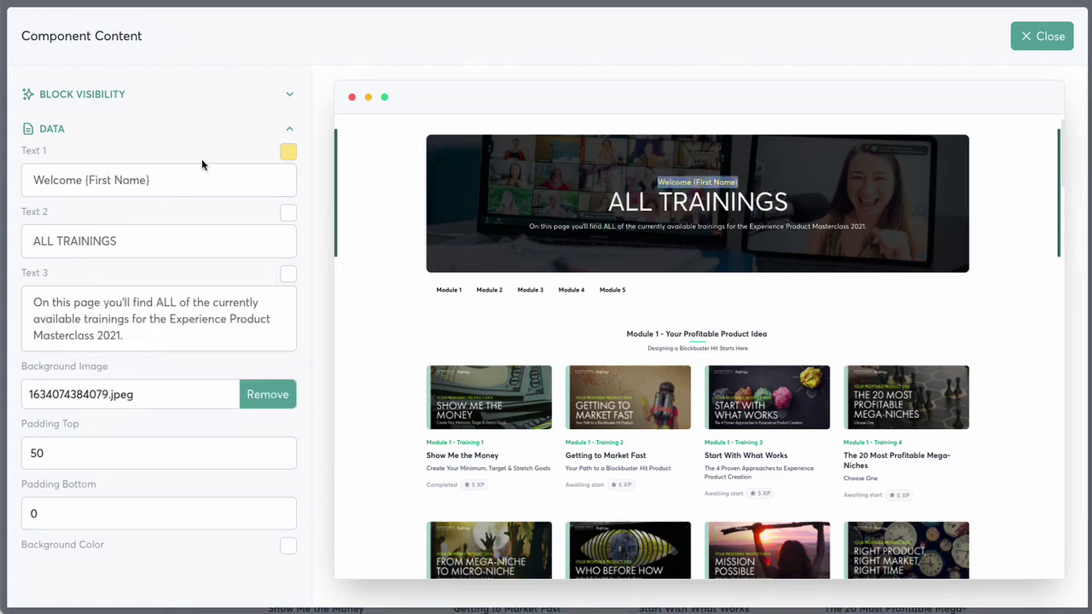
drag(152, 180, 87, 179)
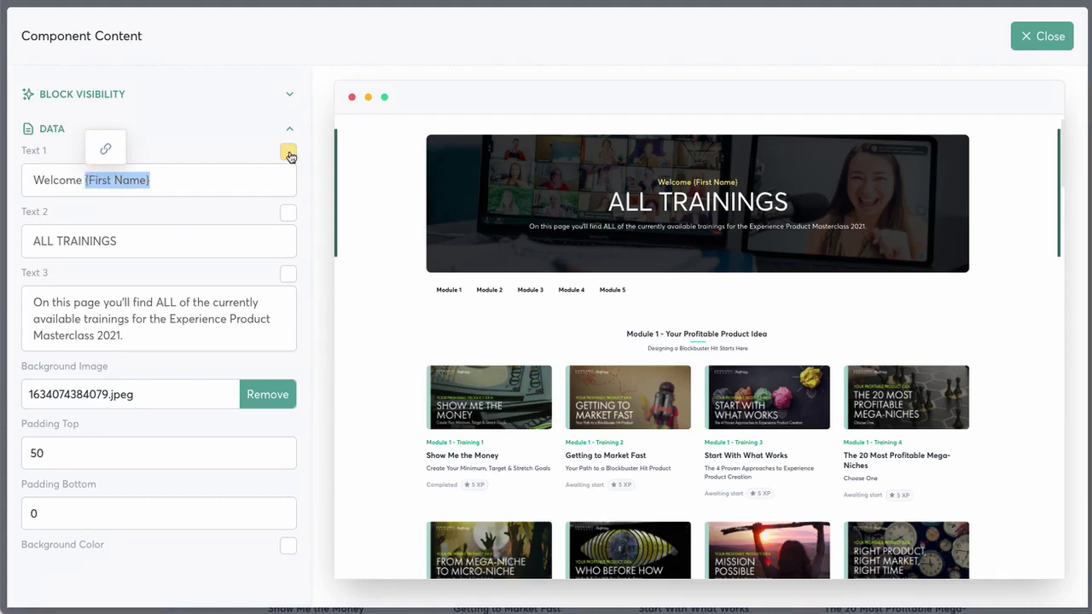
Clear the Text 1 field of the header block and close its content editor
click(197, 182)
key(ctrl+a)
key(BackSpace)
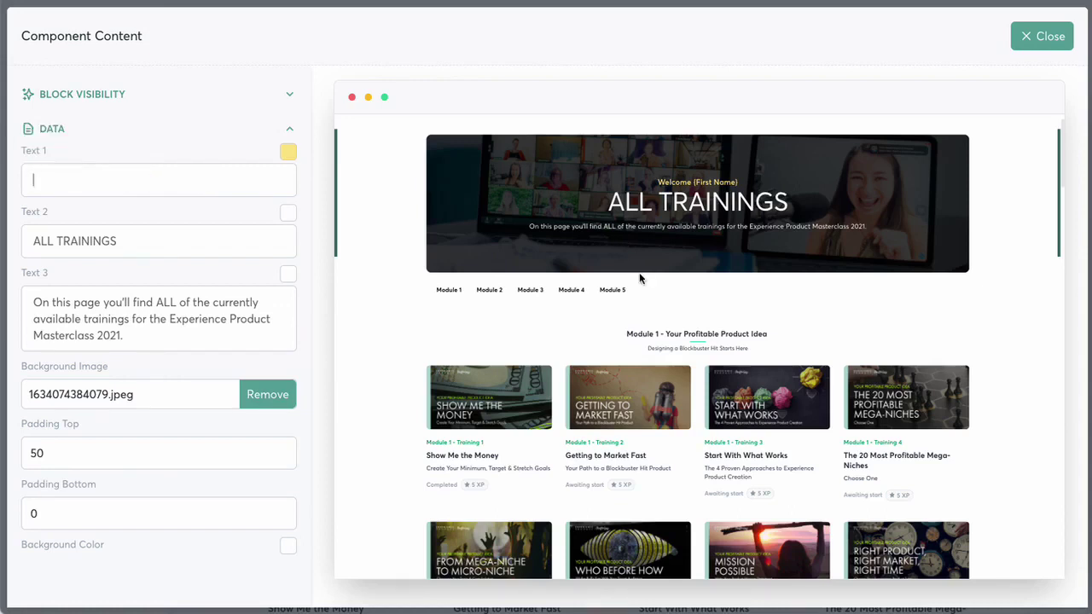
click(220, 187)
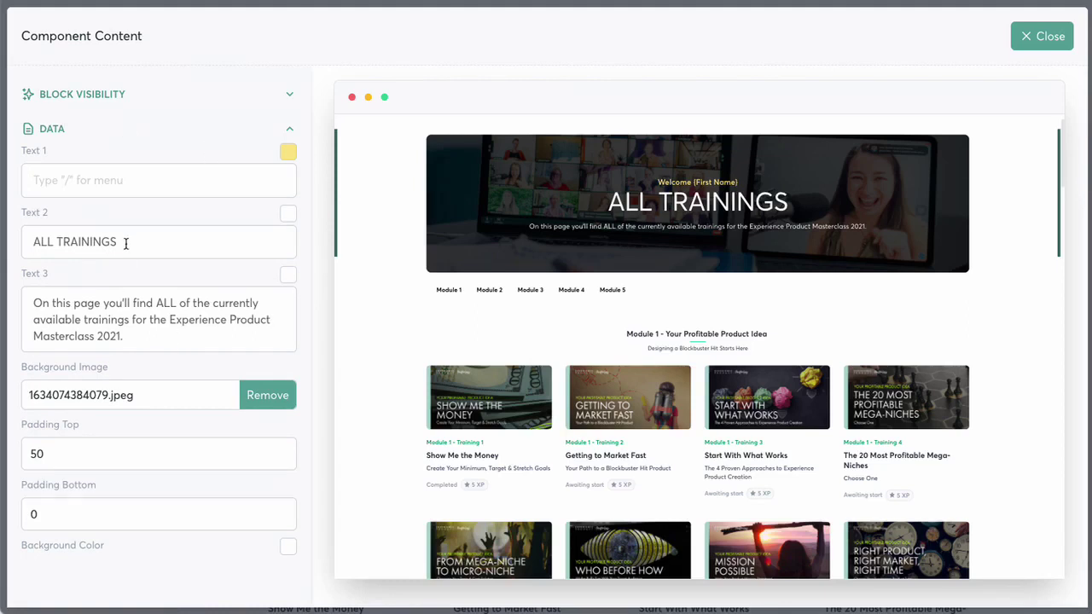
click(1056, 34)
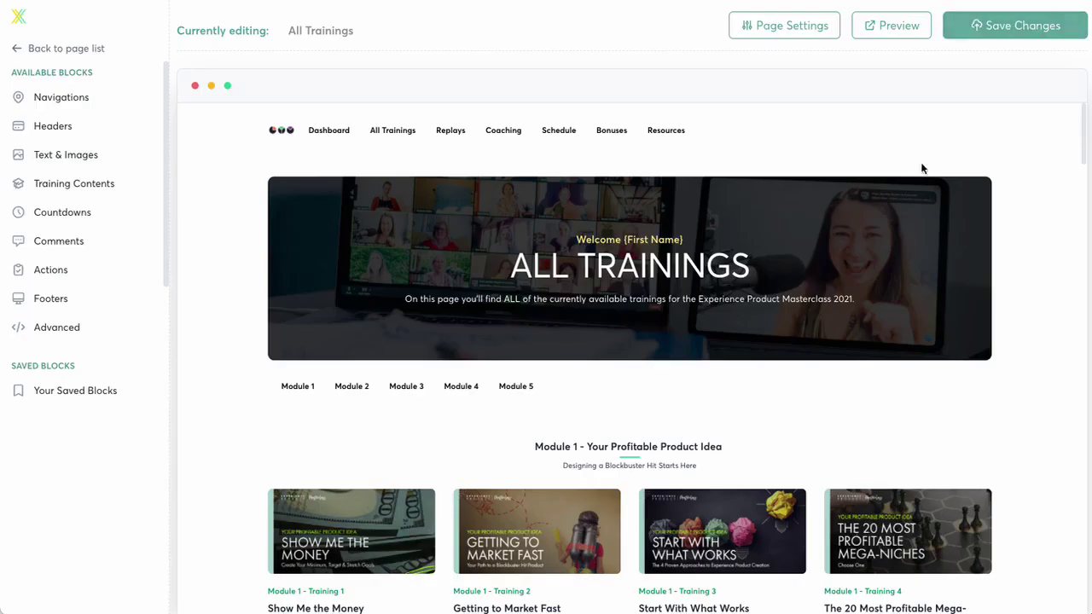
Look through the grouped trainings of all modules on the All Trainings page, down to the footer block
scroll(642, 299, down, 8)
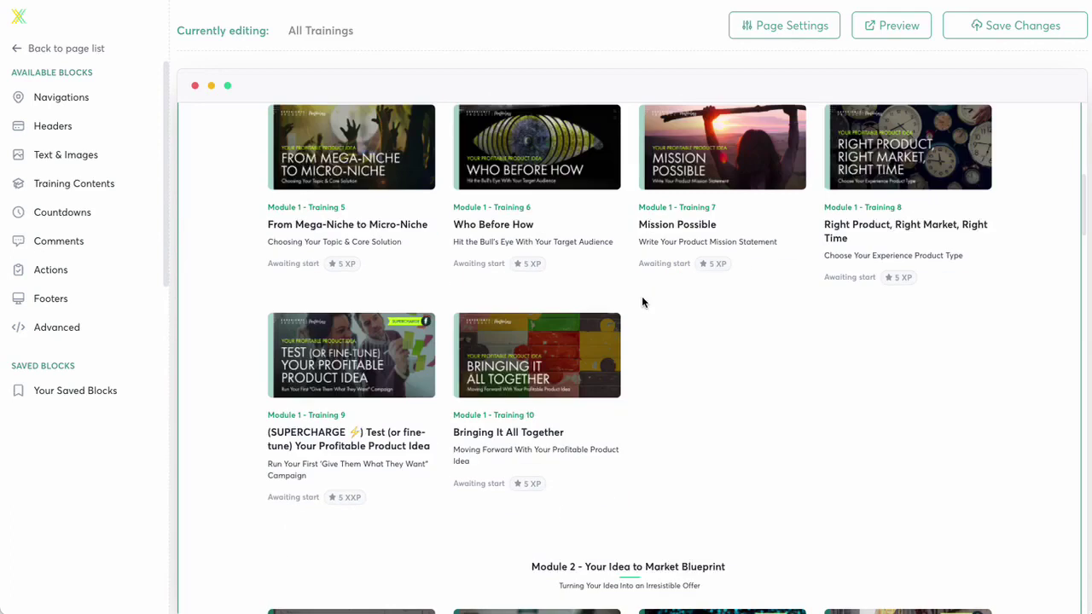
scroll(641, 302, down, 12)
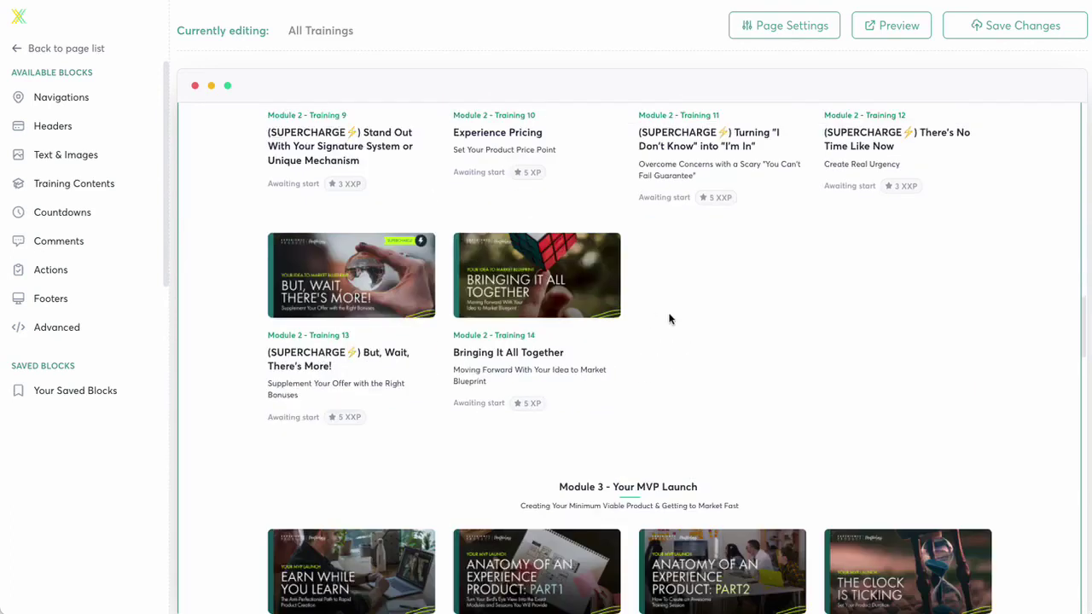
scroll(669, 315, up, 3)
scroll(657, 422, down, 16)
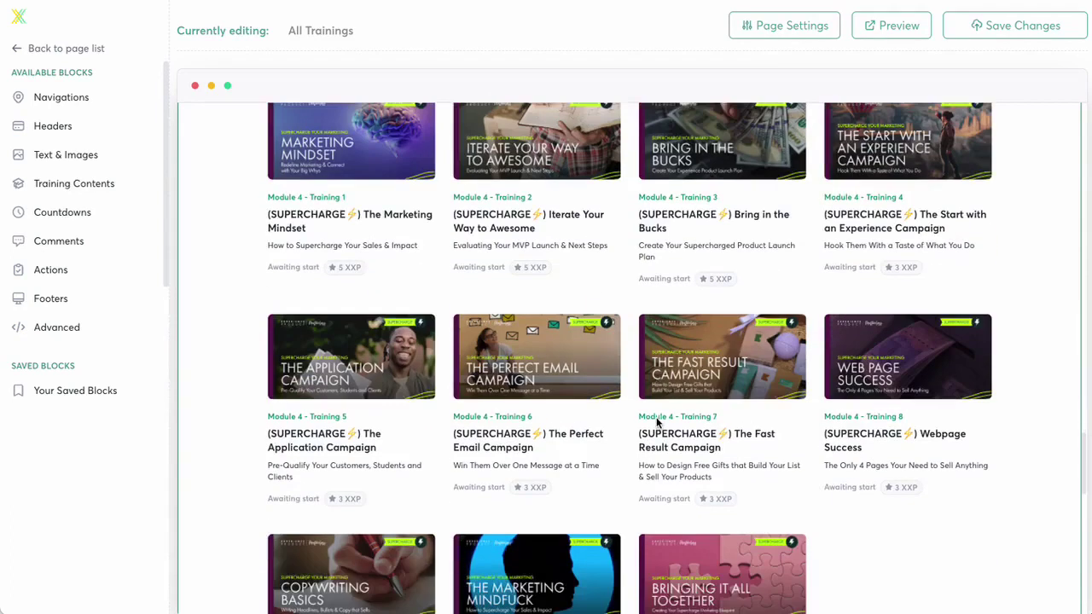
scroll(656, 422, down, 15)
mouse_move(614, 541)
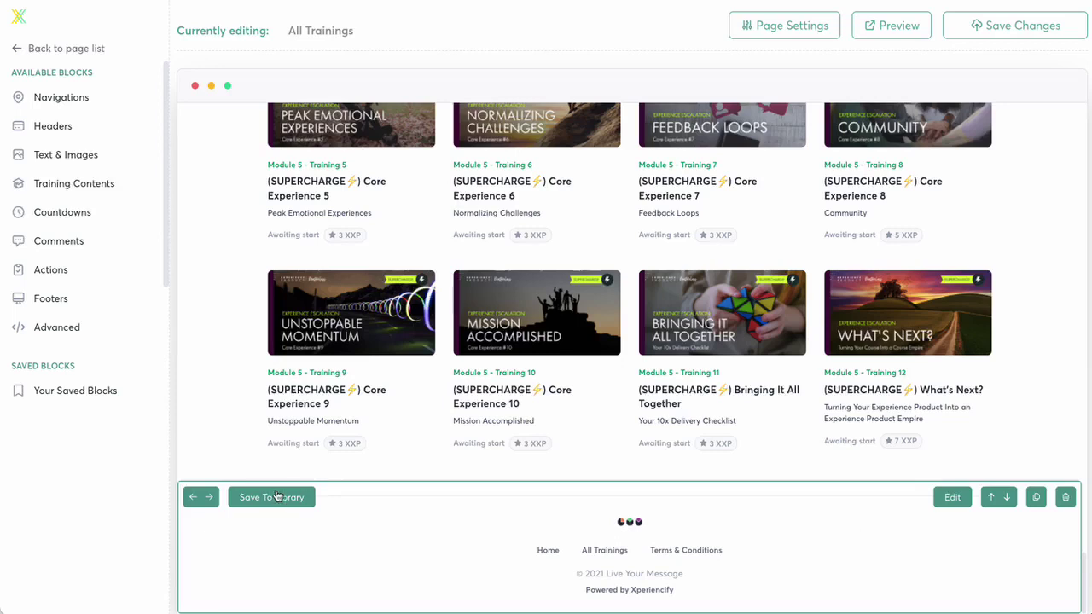
Look over the saved blocks library and close it
click(103, 394)
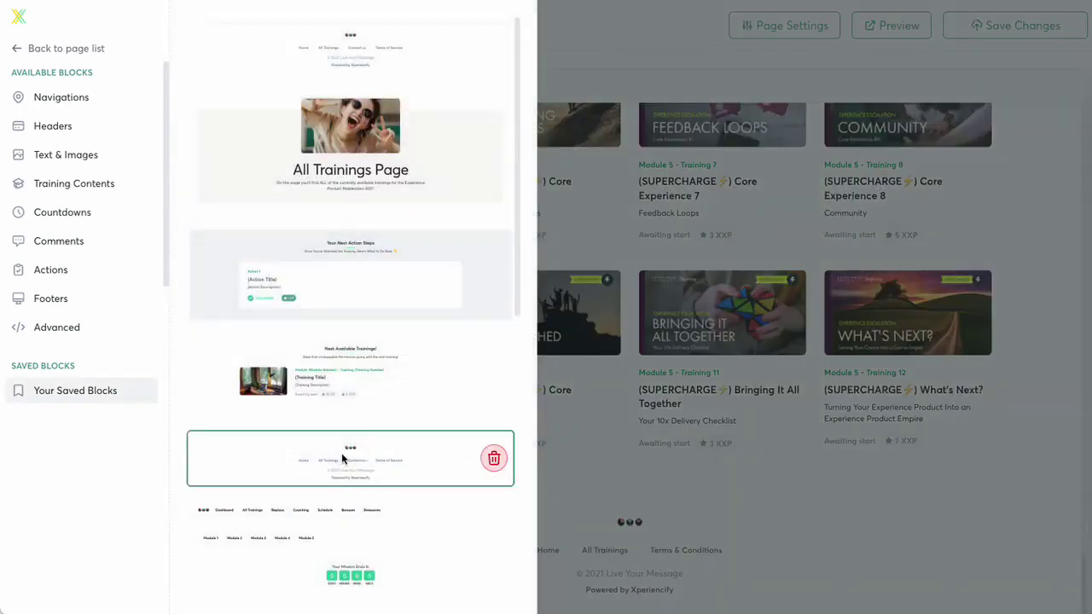
click(661, 509)
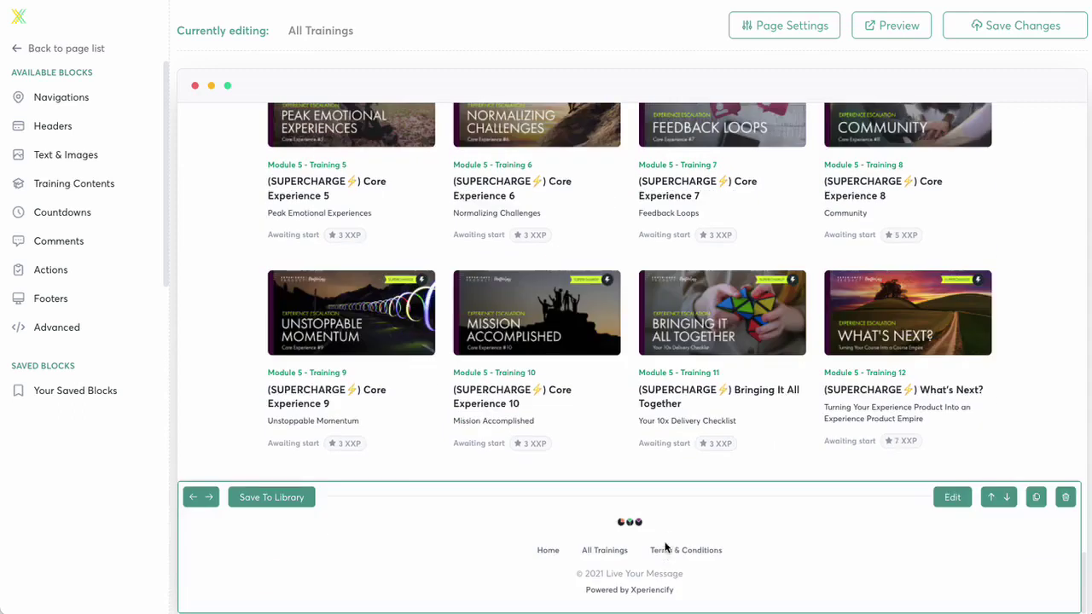
Review the Content To Show In This Box setting of the grouped trainings block and close its content editor
scroll(664, 554, up, 20)
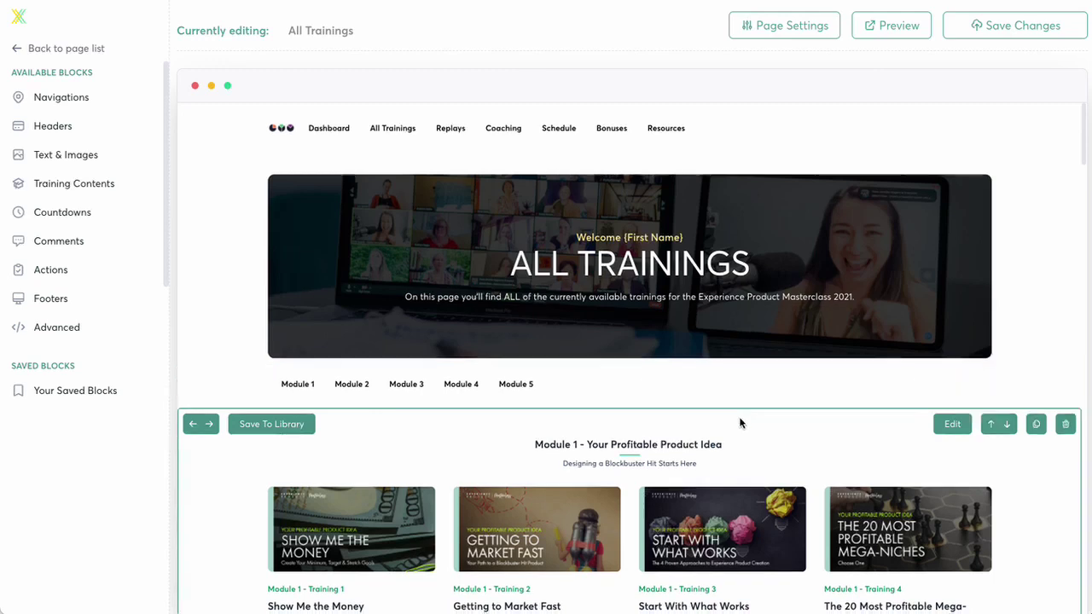
scroll(741, 421, down, 3)
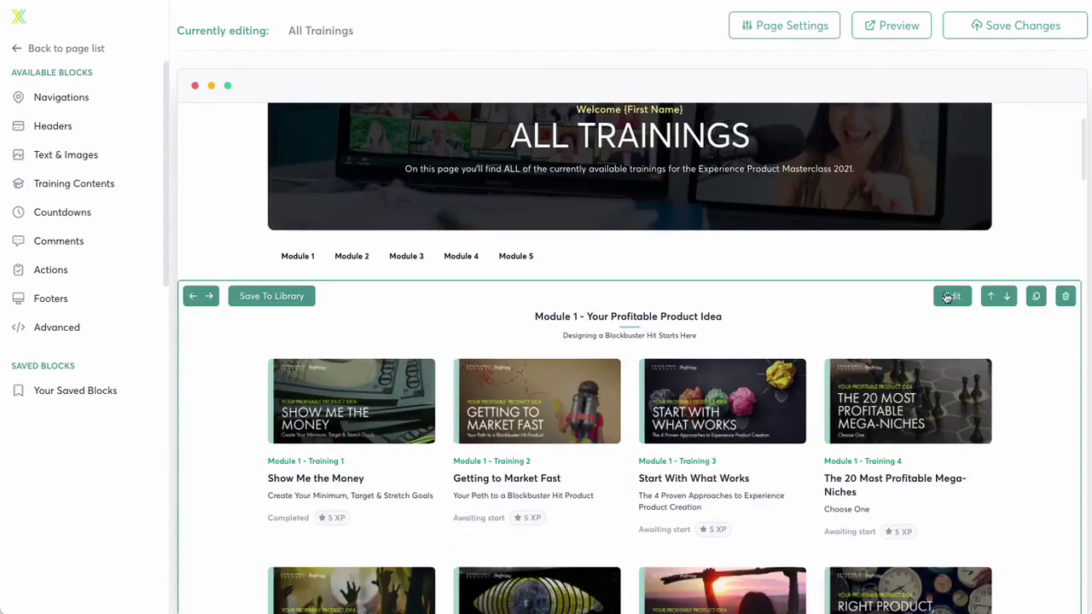
click(953, 300)
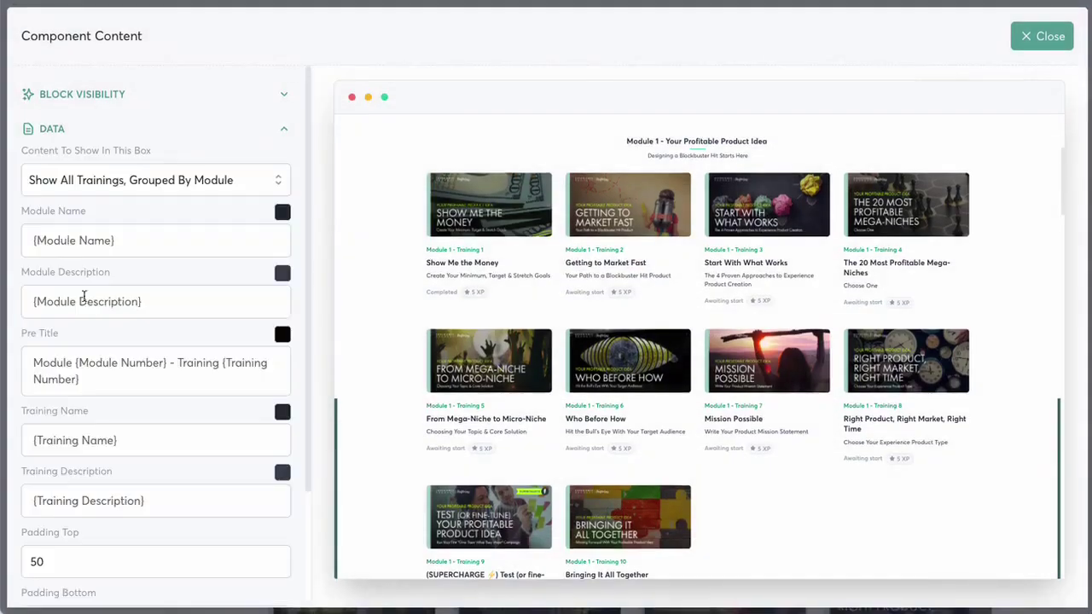
mouse_move(156, 149)
mouse_down()
mouse_move(68, 156)
mouse_move(163, 153)
mouse_up()
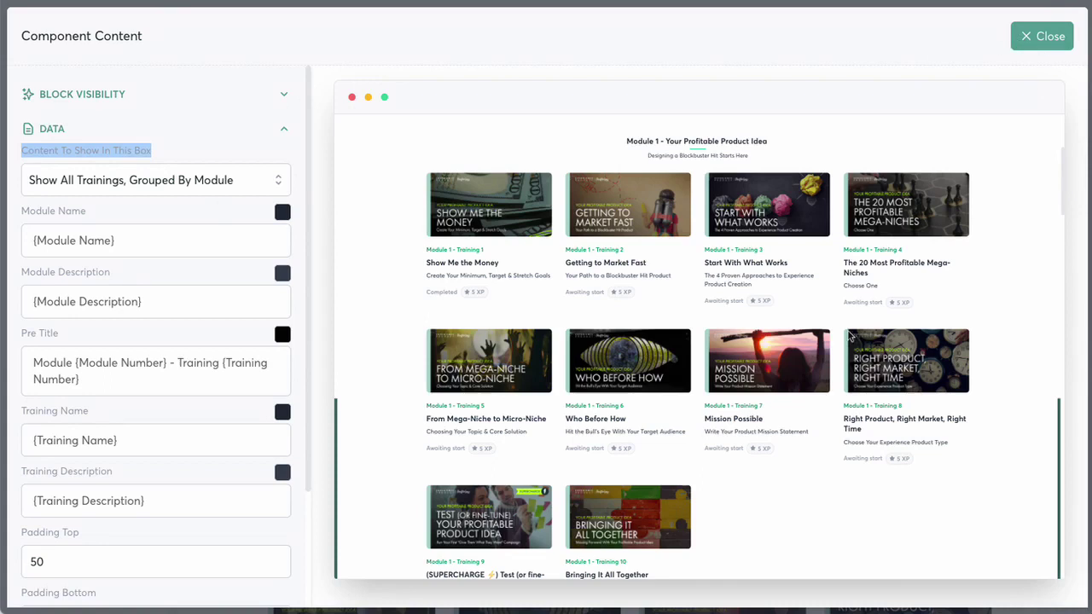
click(1036, 35)
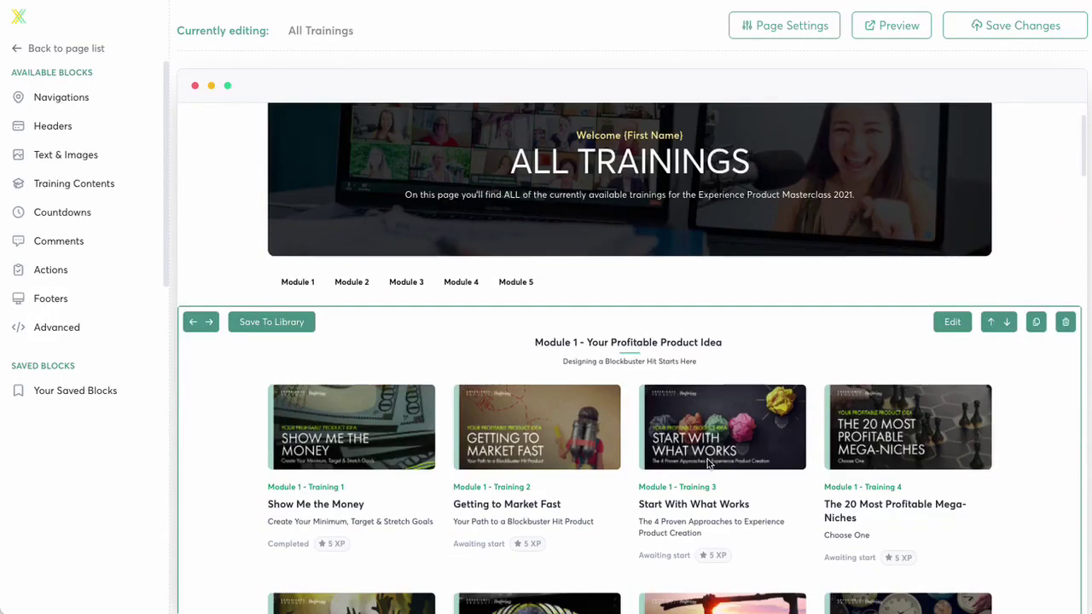
Browse the available header block designs for the All Trainings page
scroll(579, 255, up, 1)
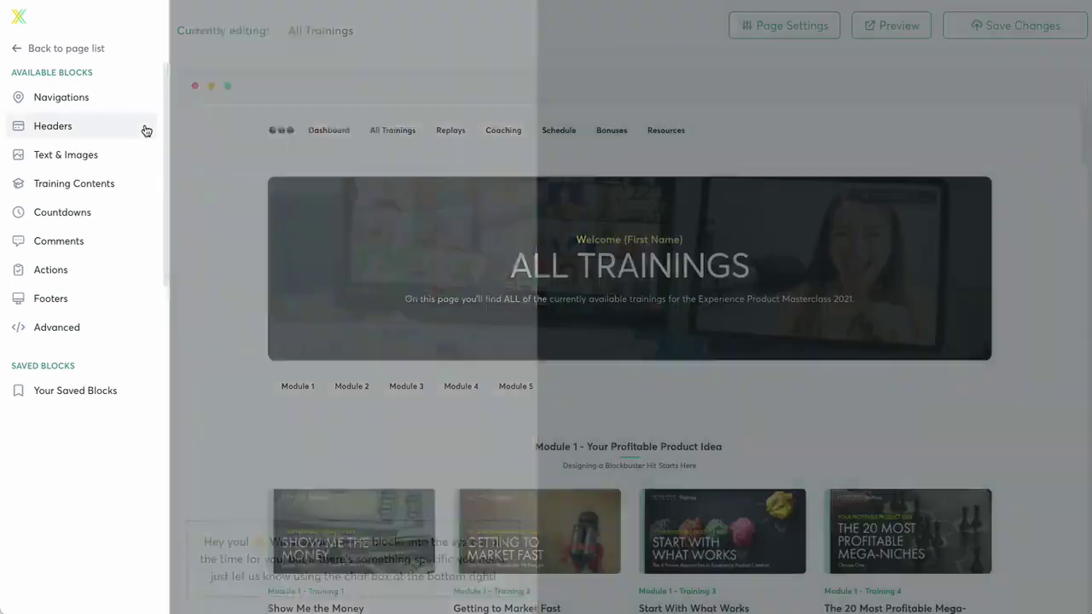
mouse_move(29, 85)
drag(10, 72, 92, 79)
click(93, 80)
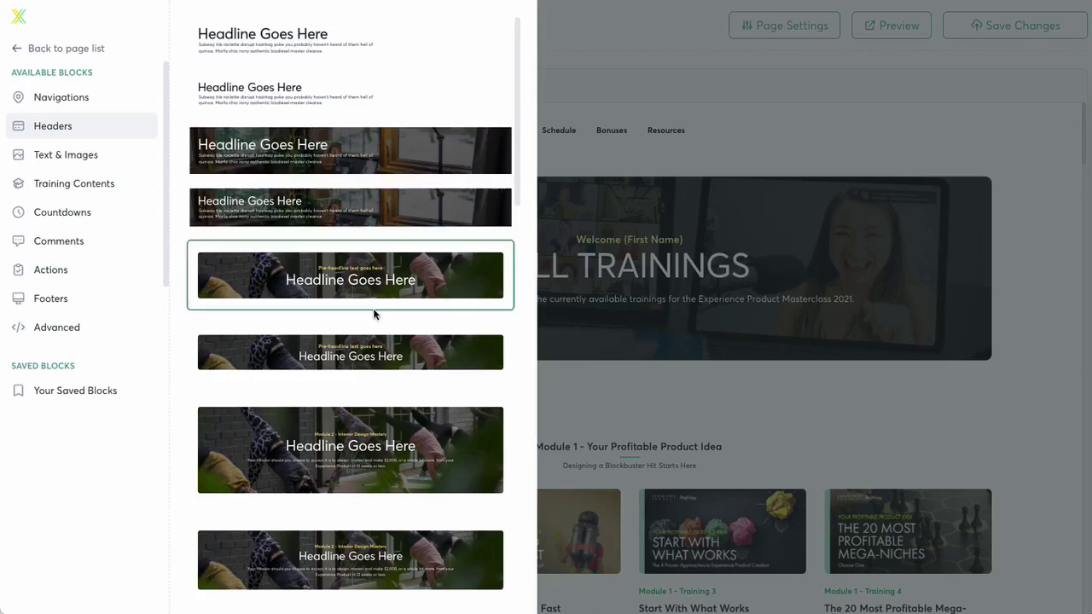
scroll(372, 372, down, 6)
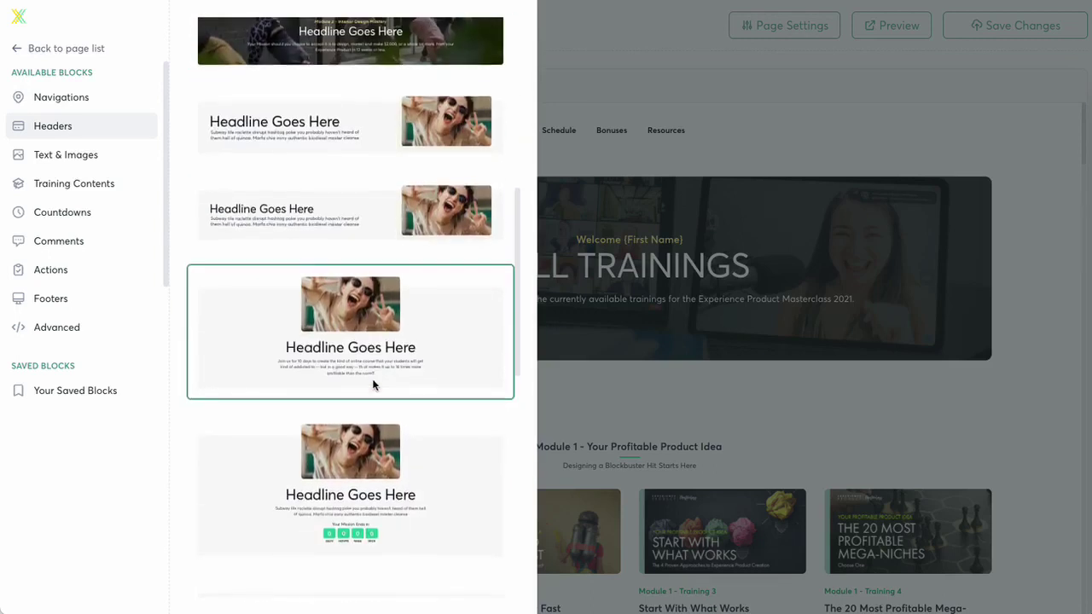
scroll(373, 380, down, 5)
Insert the text block with the smiling woman's photo between the module links and the Module 1 trainings, and delete it again
click(95, 157)
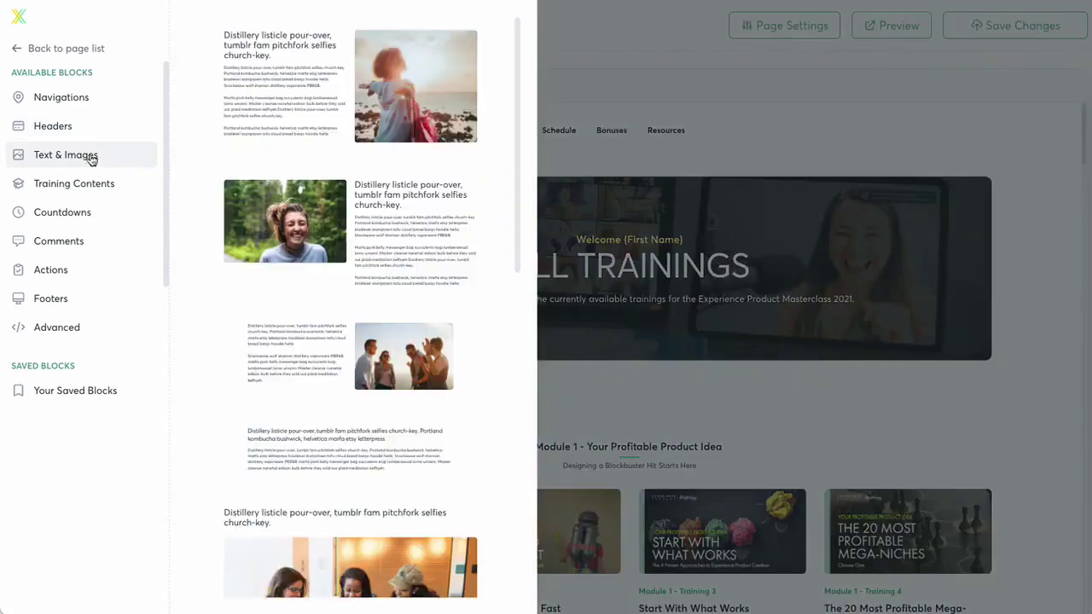
drag(453, 234, 631, 478)
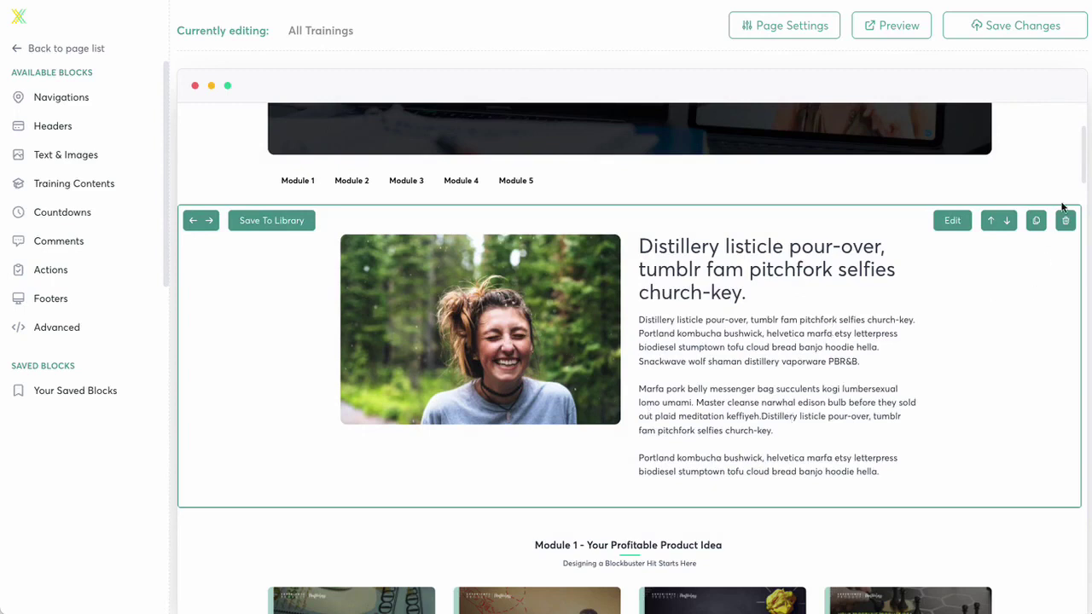
click(1065, 220)
click(636, 358)
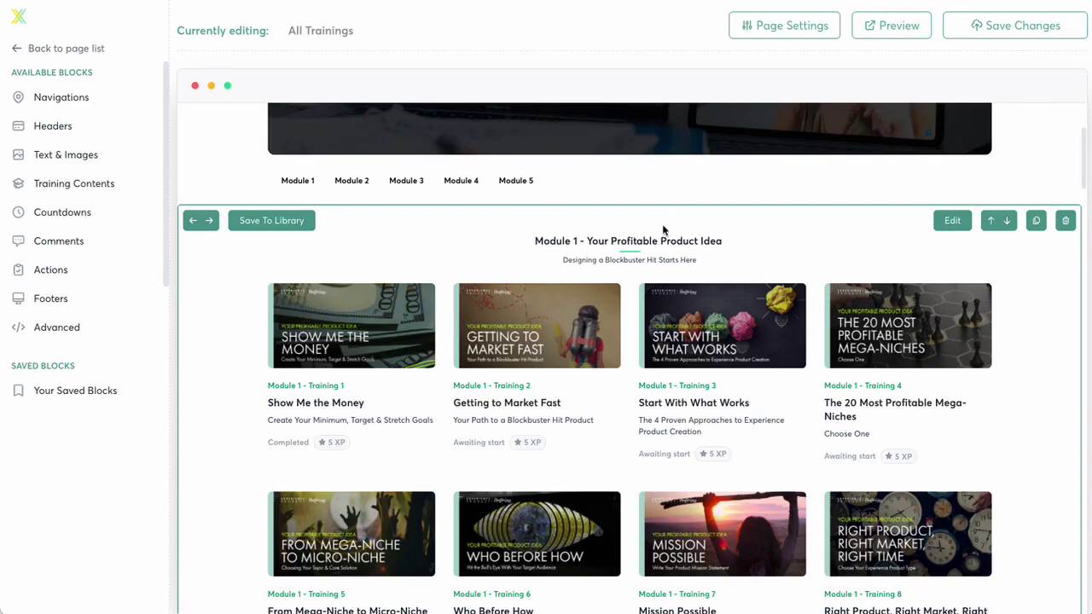
Insert the shaded text block with a centered headline and button between the Module 5 trainings and the footer
scroll(908, 406, down, 20)
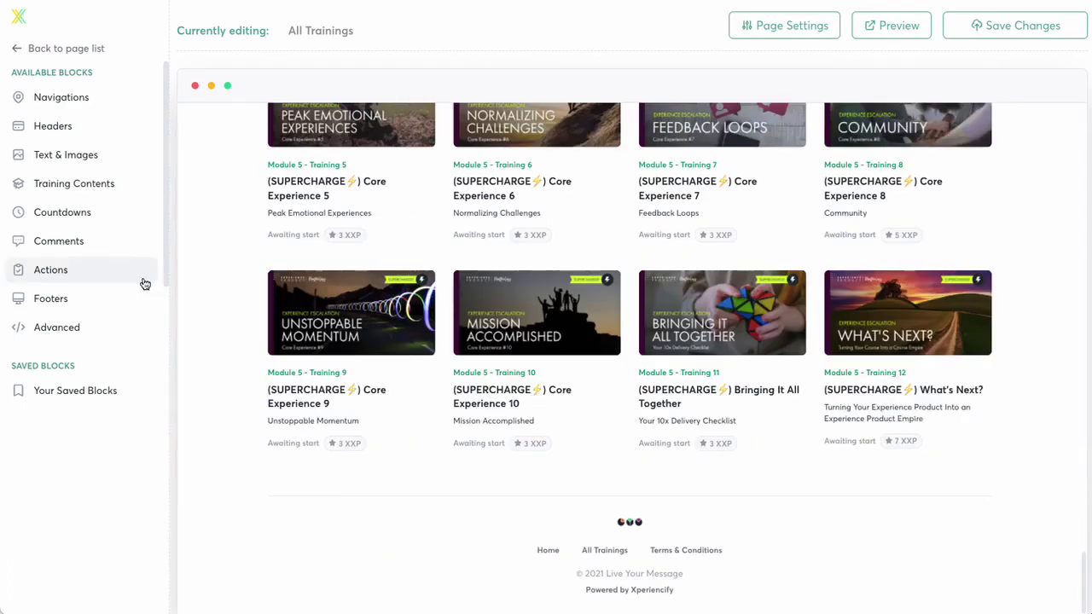
mouse_move(88, 183)
mouse_move(92, 162)
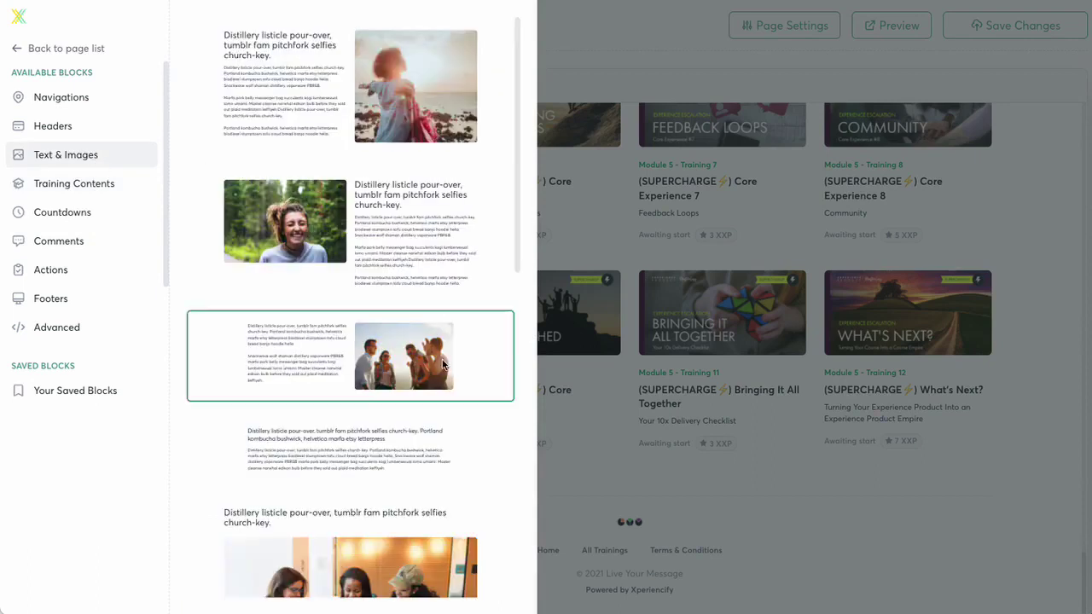
scroll(383, 476, down, 5)
scroll(361, 446, down, 1)
drag(371, 301, 599, 533)
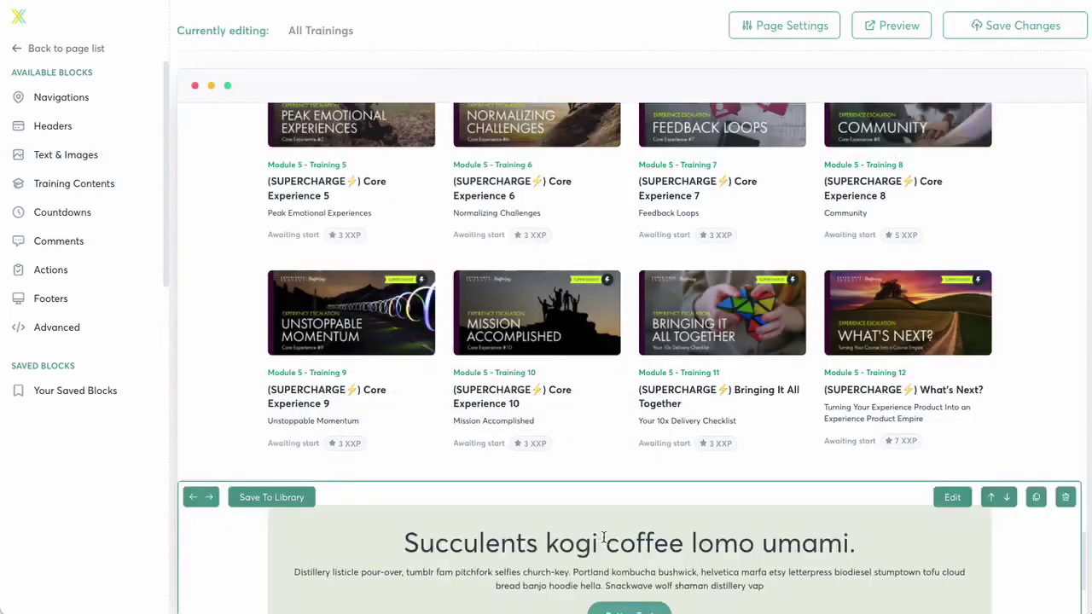
Examine the headline of the shaded button block above the footer and delete the block
scroll(862, 504, down, 3)
drag(402, 334, 823, 371)
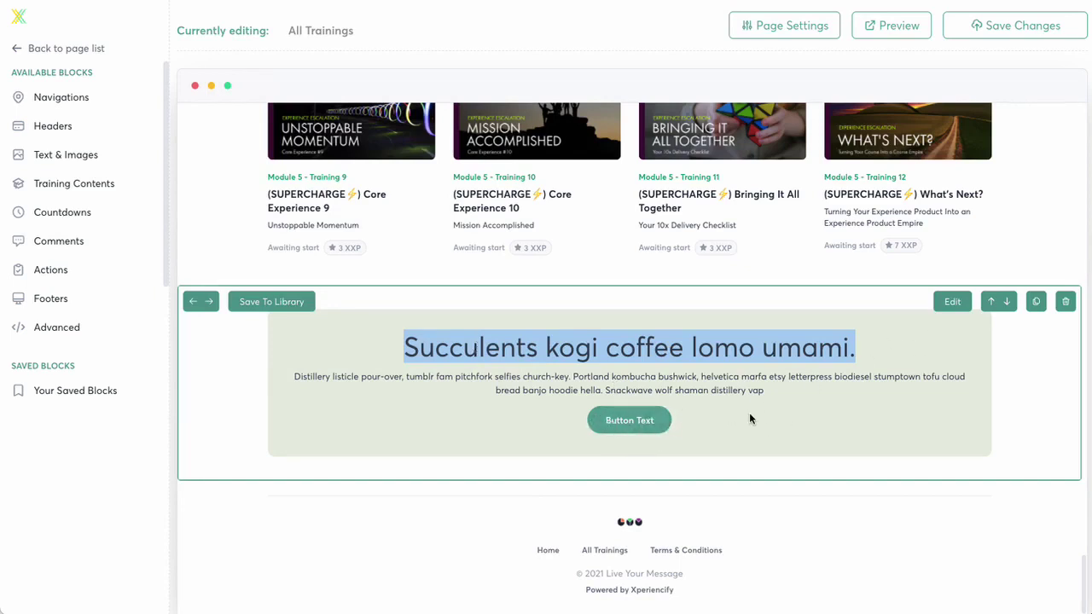
click(915, 369)
click(1065, 301)
click(642, 355)
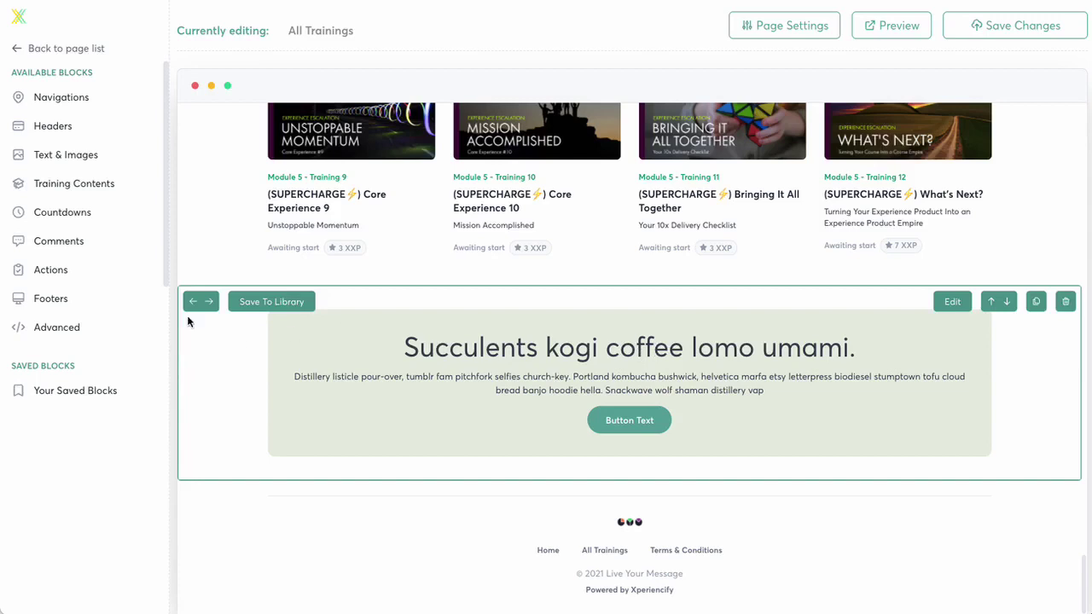
Look through the remaining block categories, including Comments and Advanced
mouse_move(47, 241)
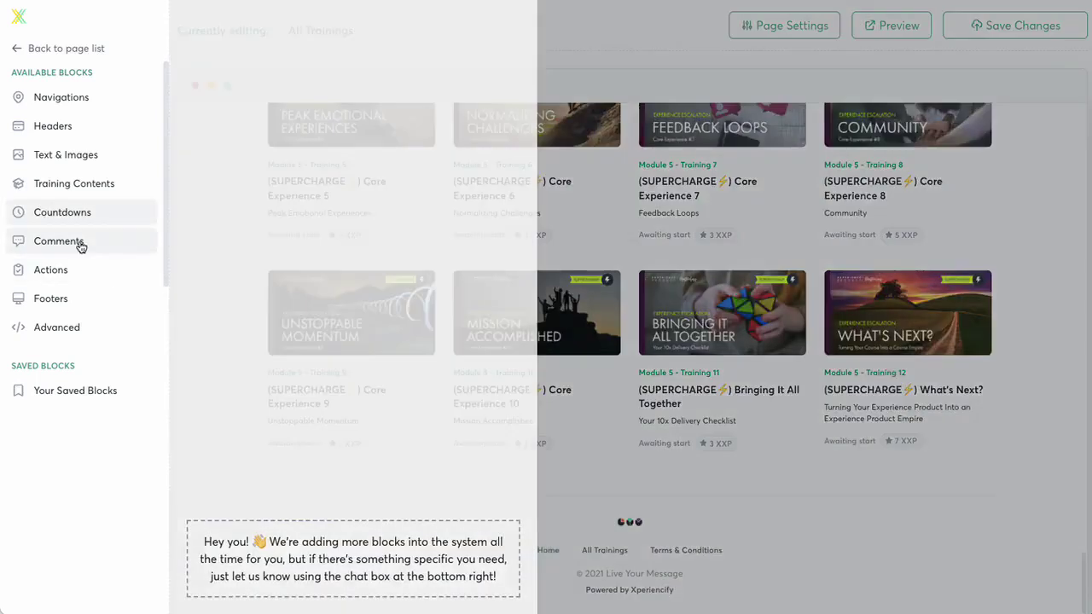
mouse_move(55, 326)
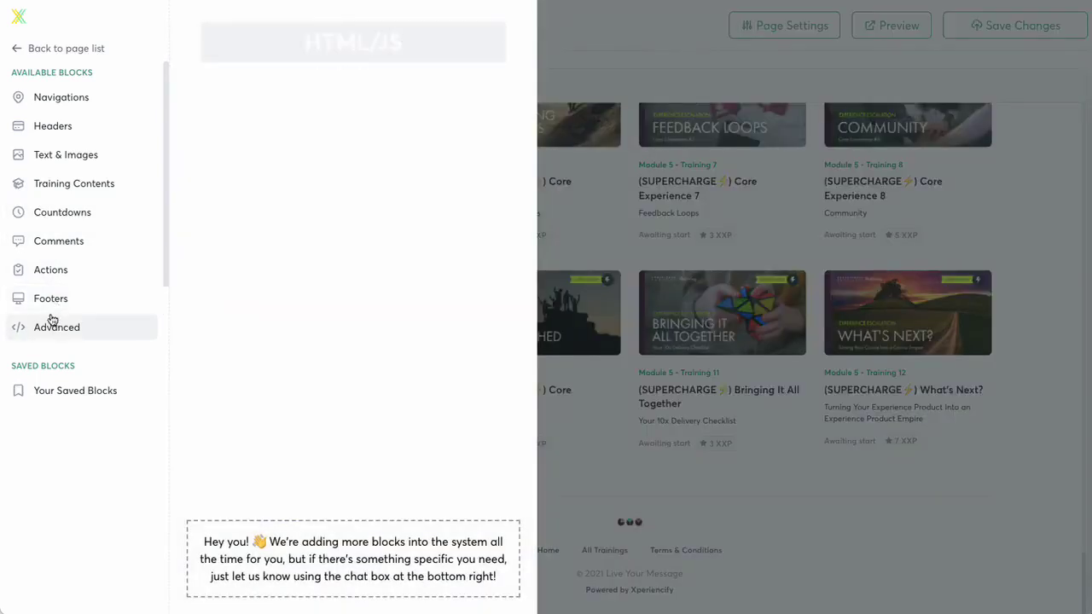
mouse_move(72, 147)
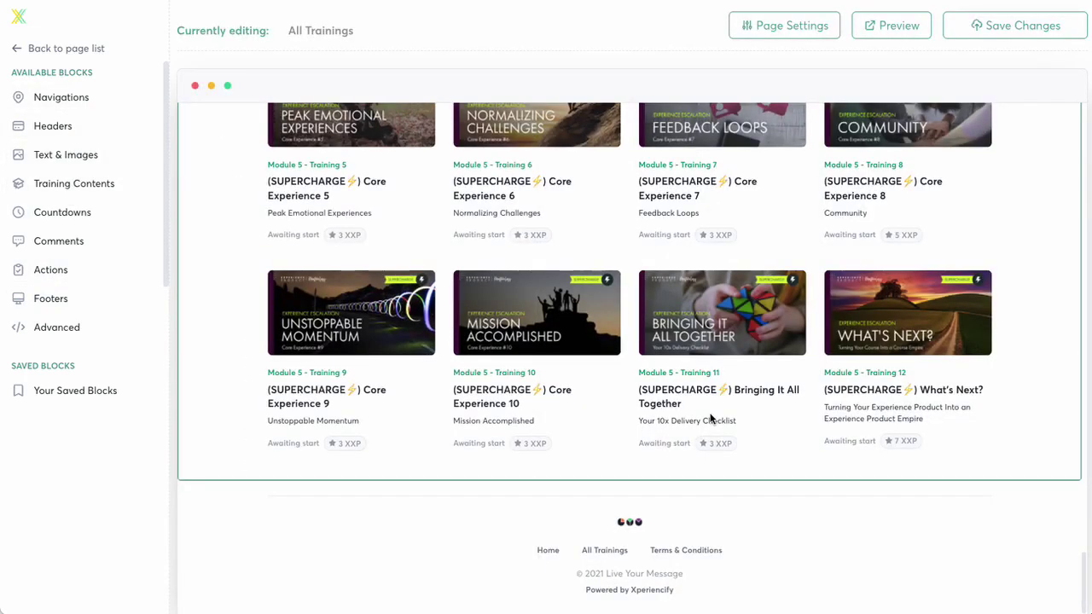
Return to the course setup page and open the support chat
scroll(710, 418, up, 20)
scroll(705, 422, up, 10)
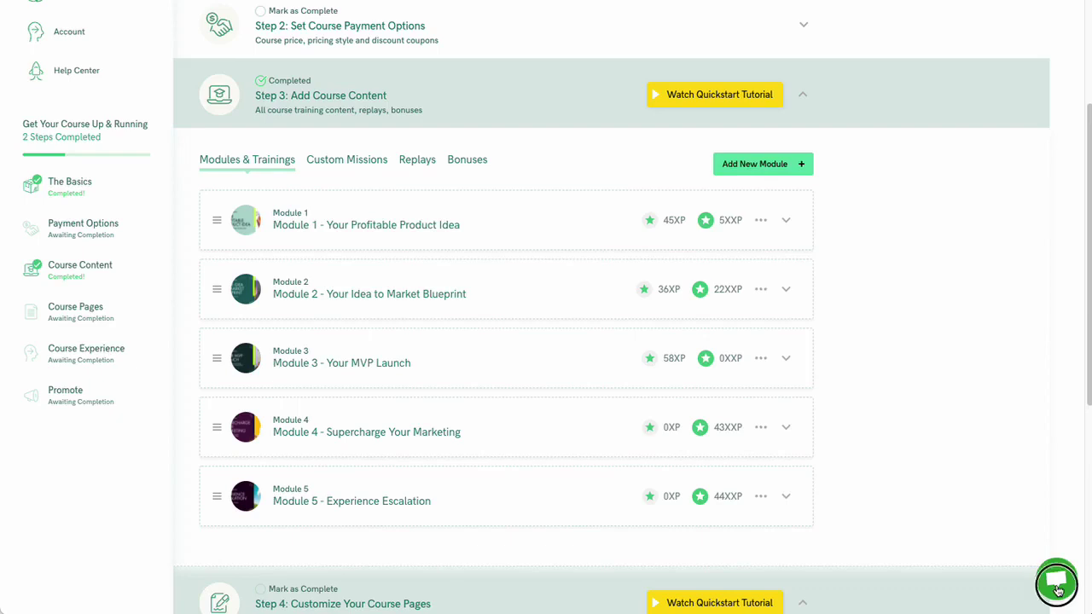
click(1056, 585)
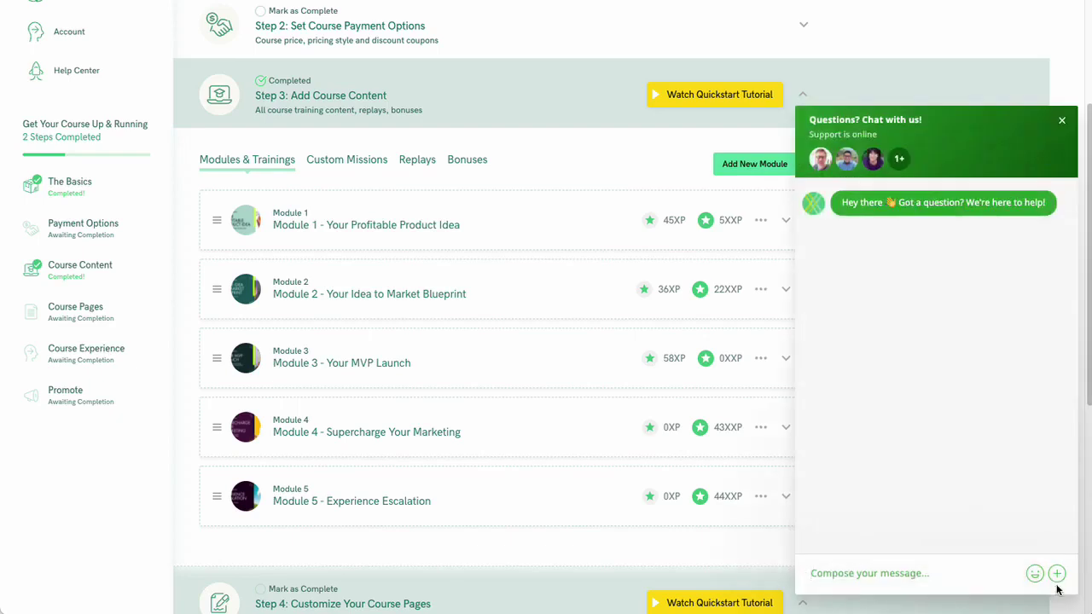